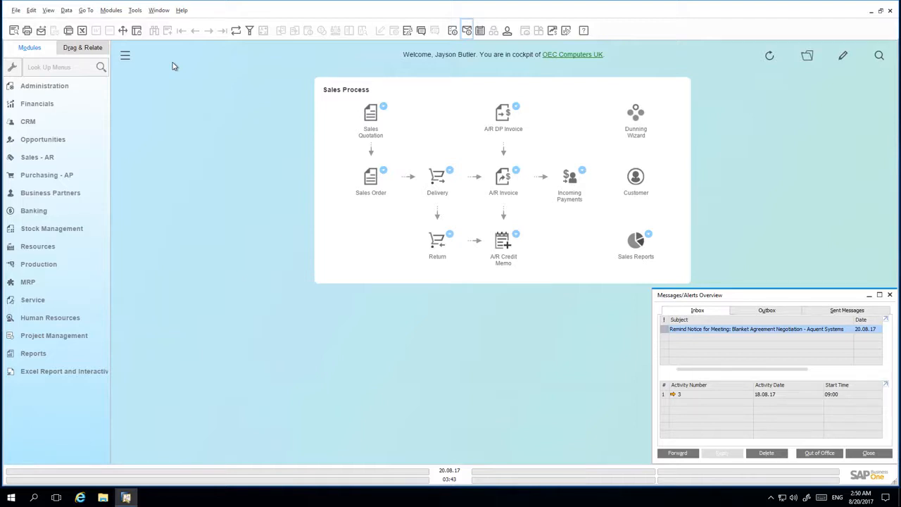
Step: Review the blanket agreement options in Document Settings, then close the settings
left_click(77, 69)
type("document")
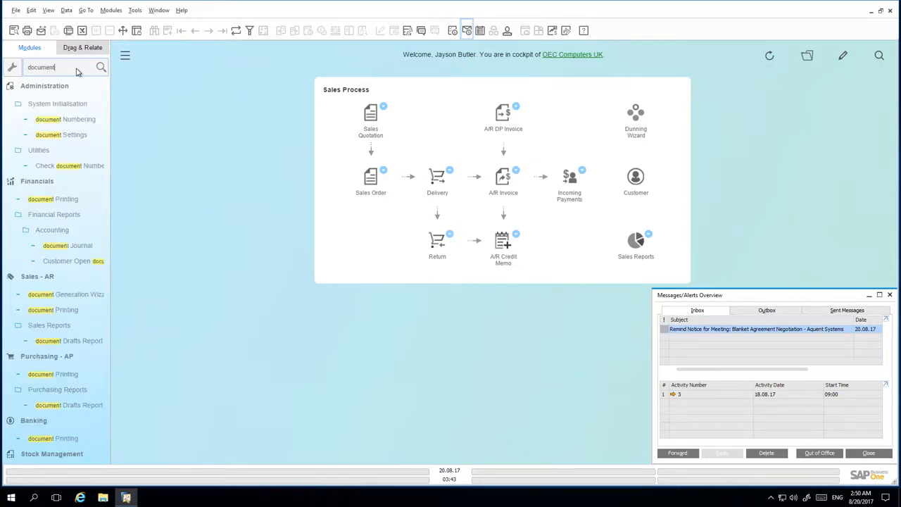
left_click(76, 135)
scroll(363, 357, "down", 5)
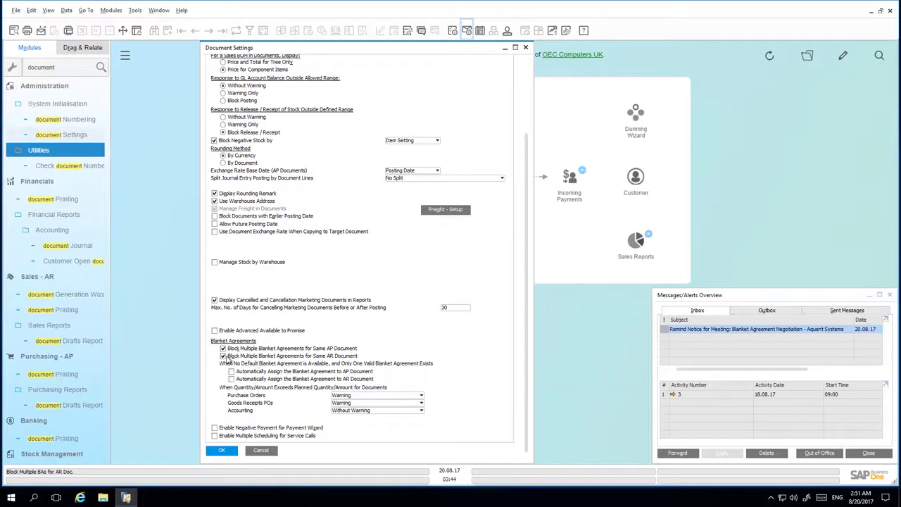
left_click(231, 453)
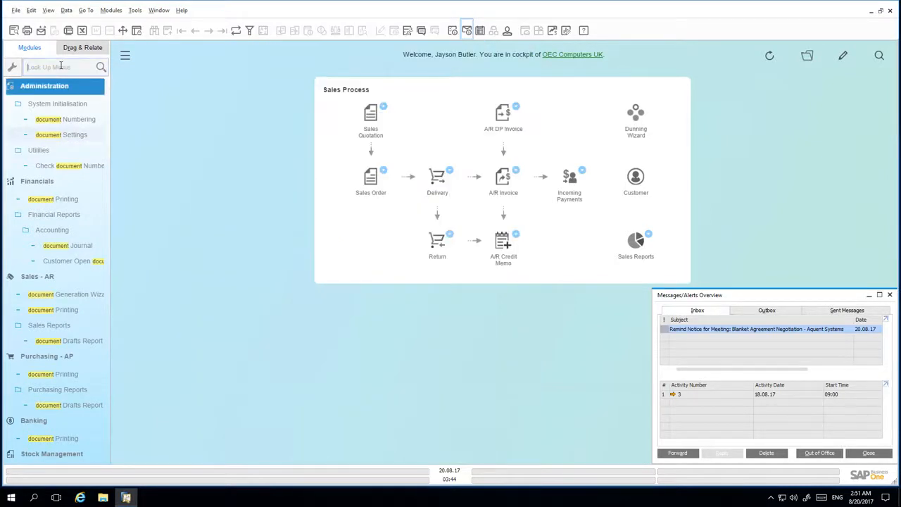
Step: Open a new sales blanket agreement from the Sales - AR module and maximize its window
left_click(61, 66)
left_click(59, 159)
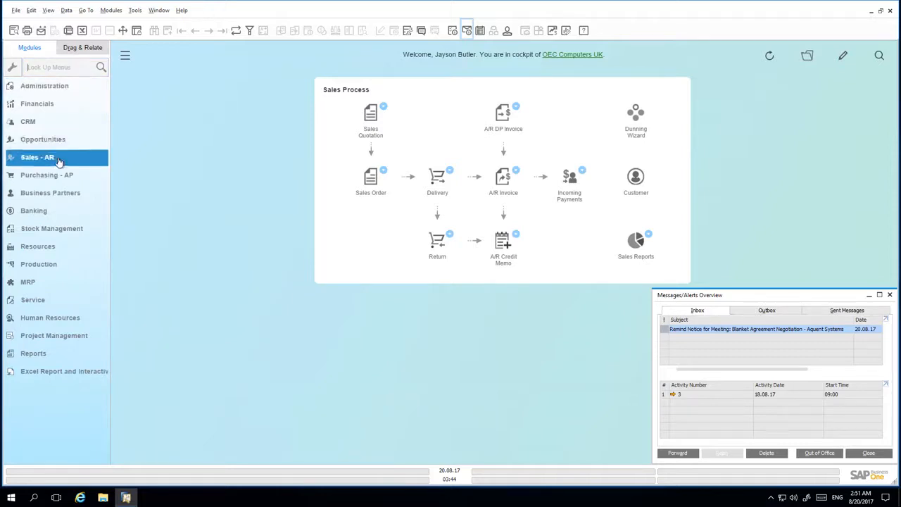
left_click(59, 159)
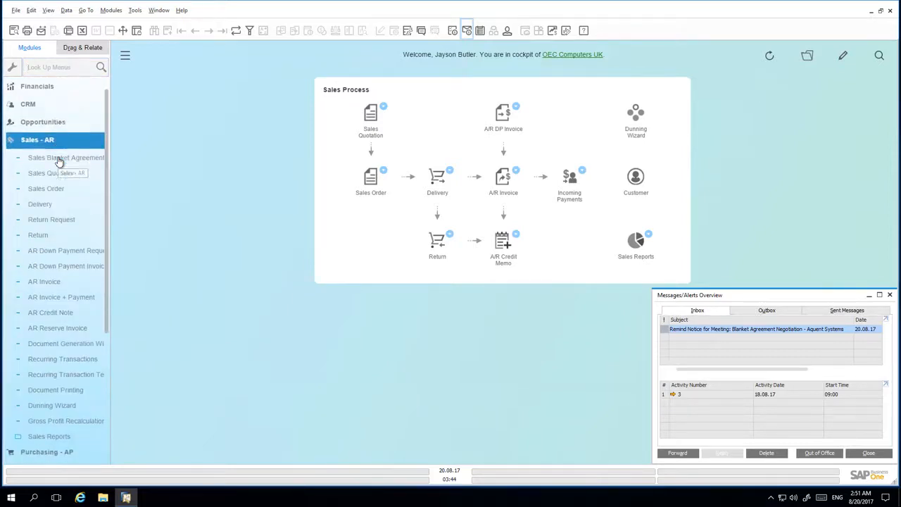
left_click(64, 106)
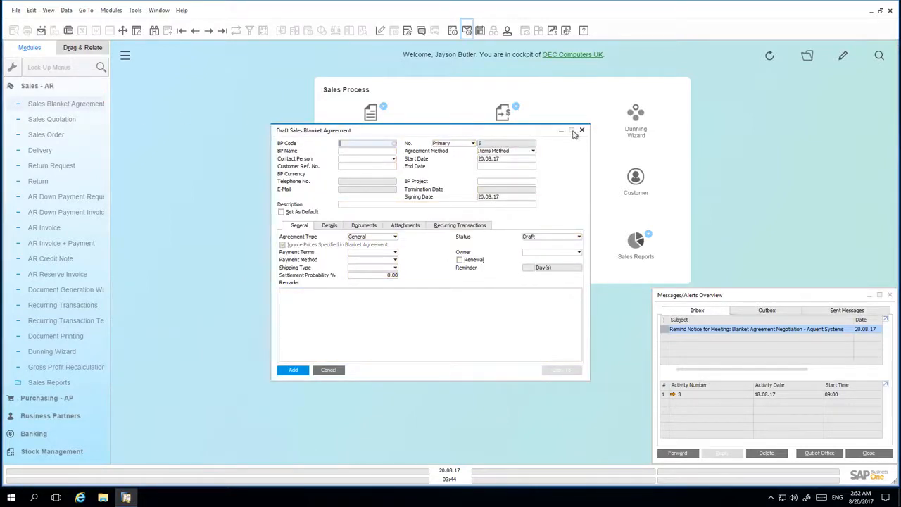
left_click(572, 131)
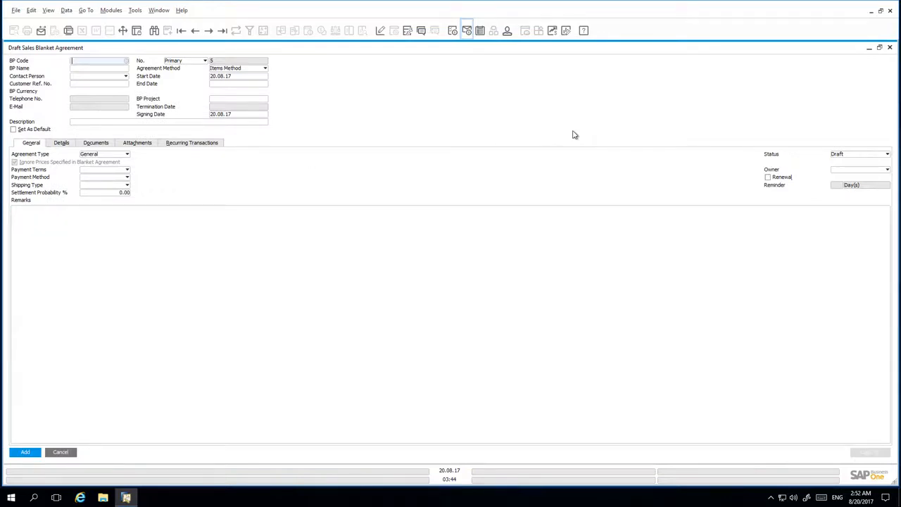
Step: Choose Aquent Systems from the business partner list as the agreement's business partner
left_click(127, 62)
left_click(300, 282)
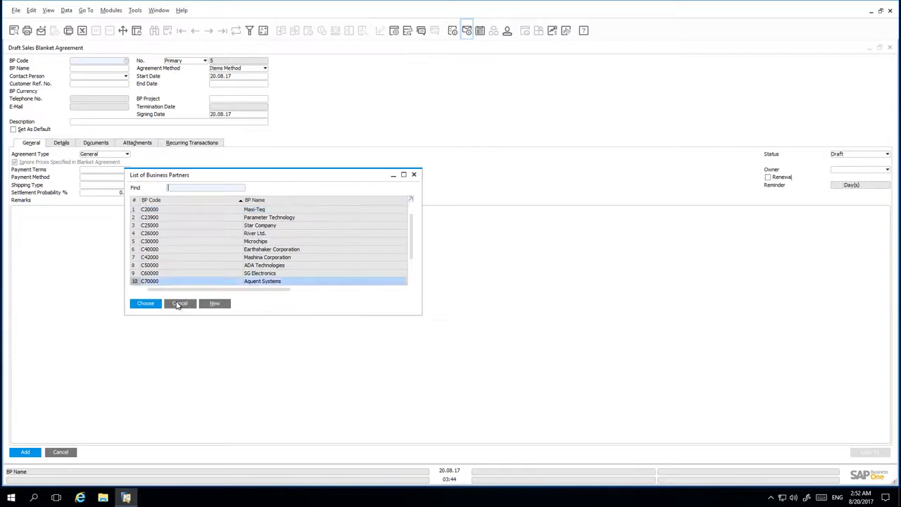
left_click(153, 305)
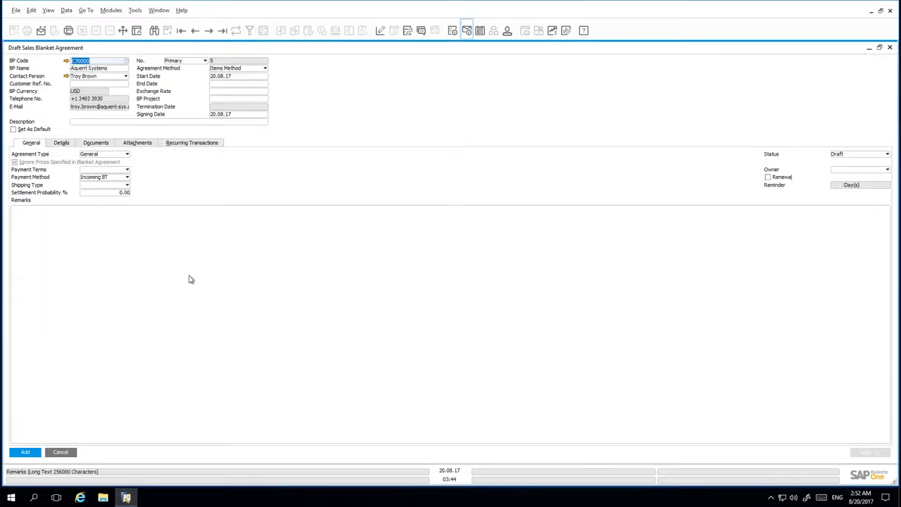
Step: Set the blanket agreement's end date to 29.12.17 and its exchange rate to 1.3
left_click(260, 83)
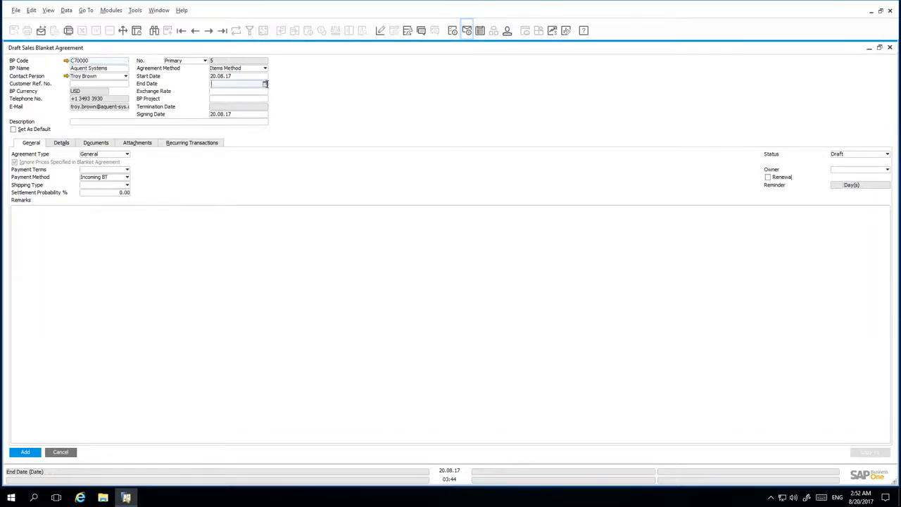
left_click(266, 85)
left_click(263, 98)
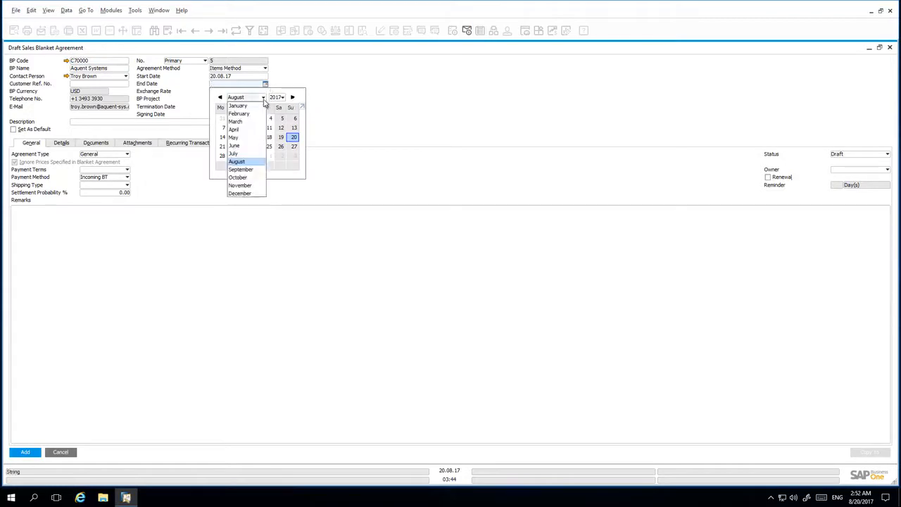
left_click(257, 194)
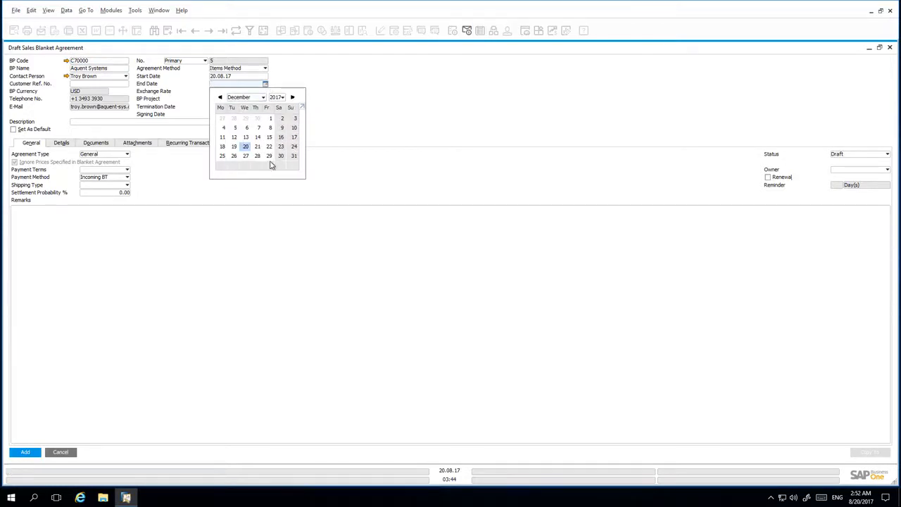
left_click(272, 156)
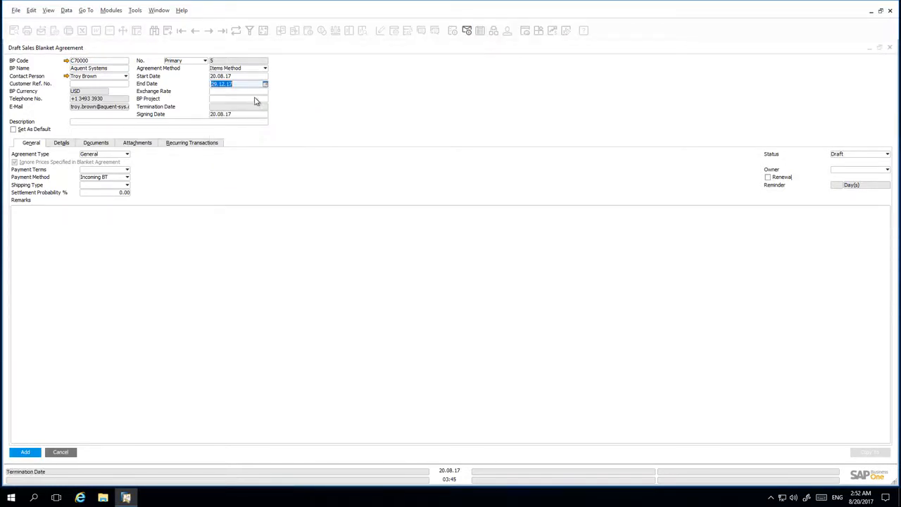
left_click(222, 91)
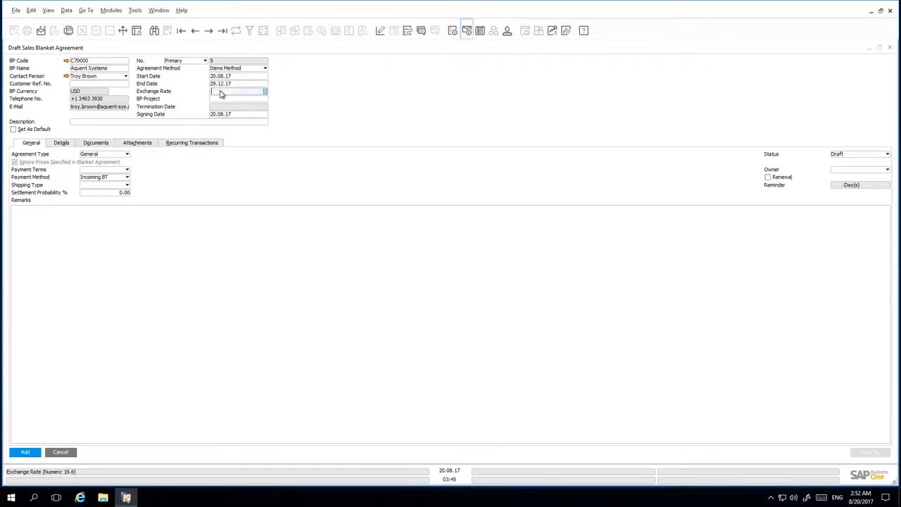
type("1.3")
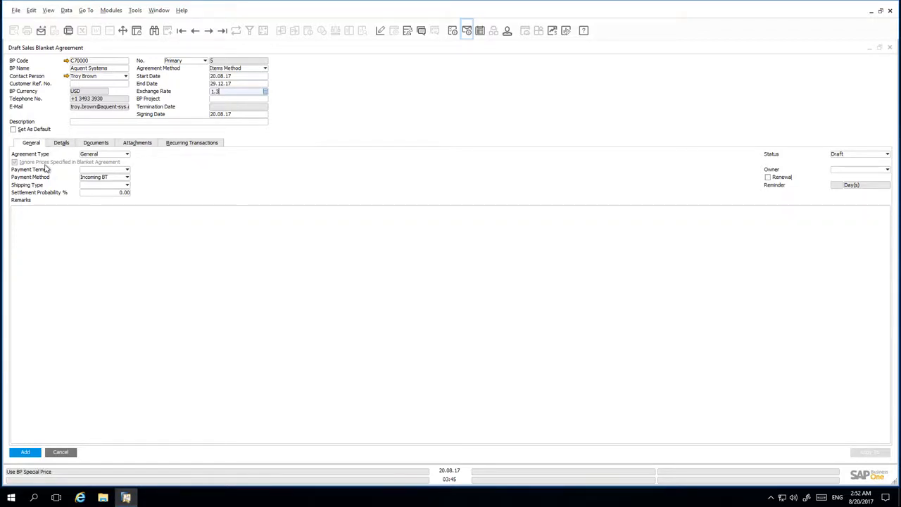
Step: Set the agreement type to Specific, the payment terms to Net30 and the shipping type to Fedex EM
left_click(116, 157)
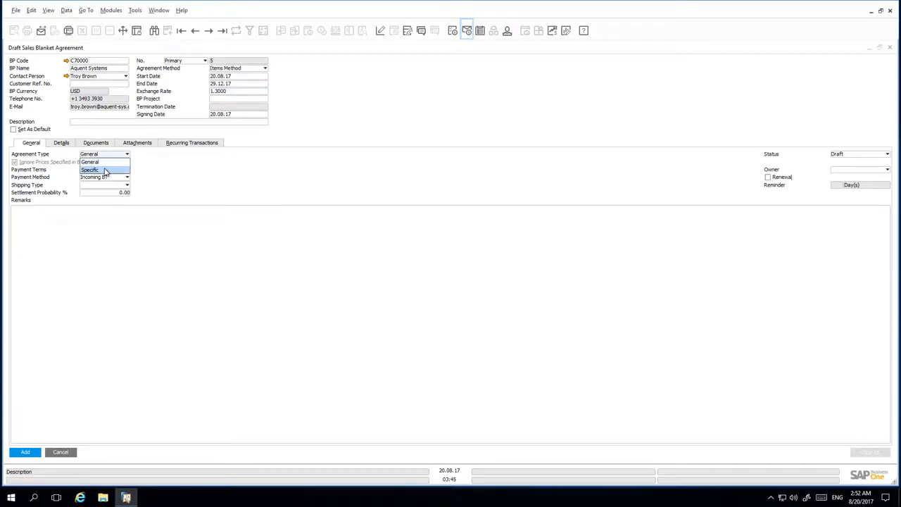
left_click(106, 171)
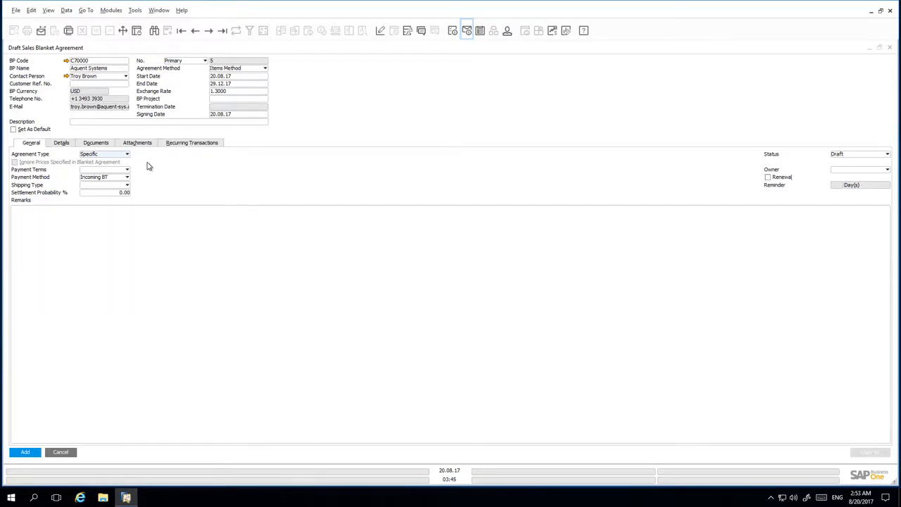
left_click(109, 173)
left_click(104, 185)
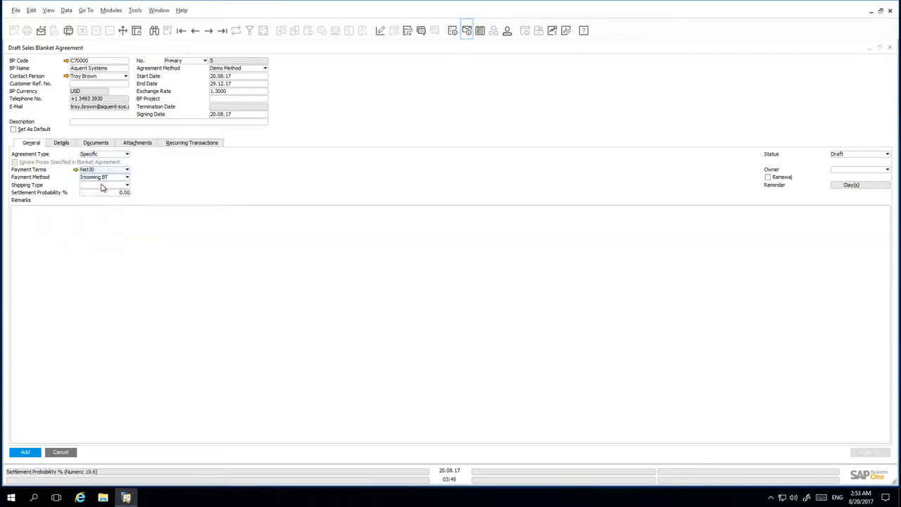
left_click(102, 186)
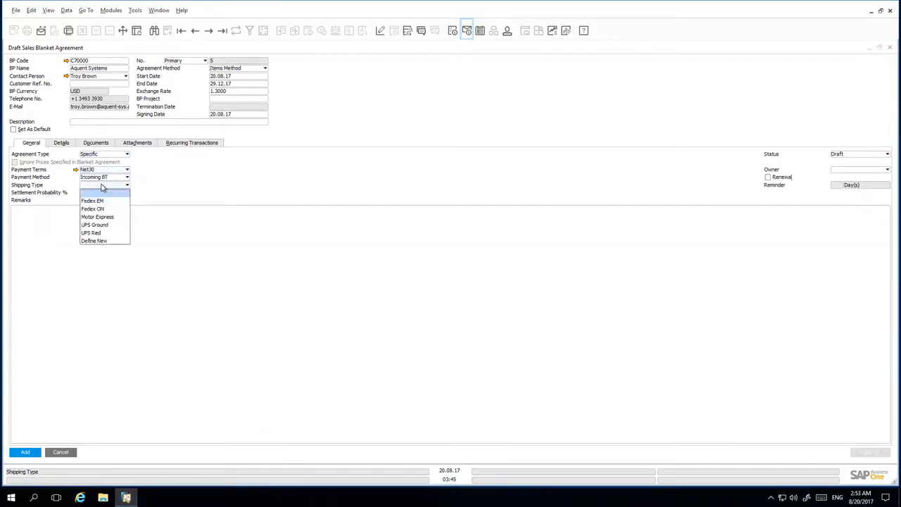
left_click(99, 201)
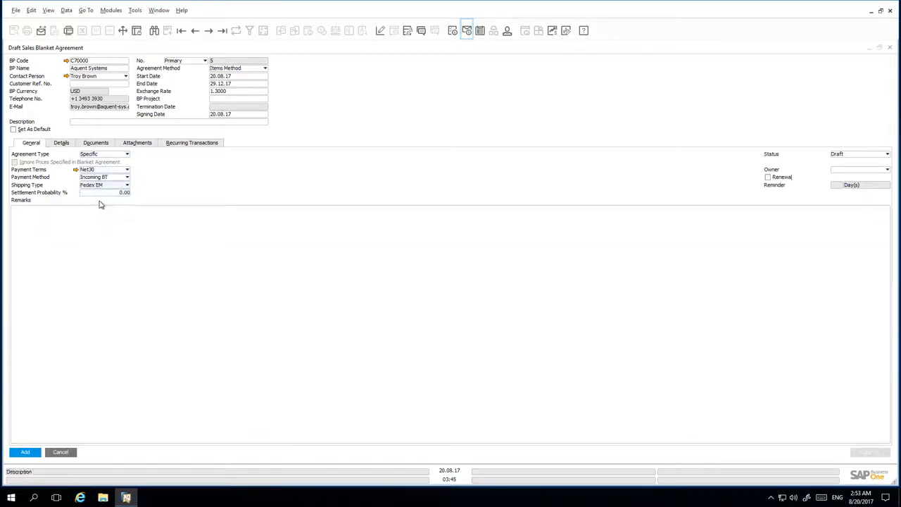
Step: Add item A00004 (Rainbow ColorJet 5) to the agreement details with planned quantity 100 and unit price 250
left_click(61, 144)
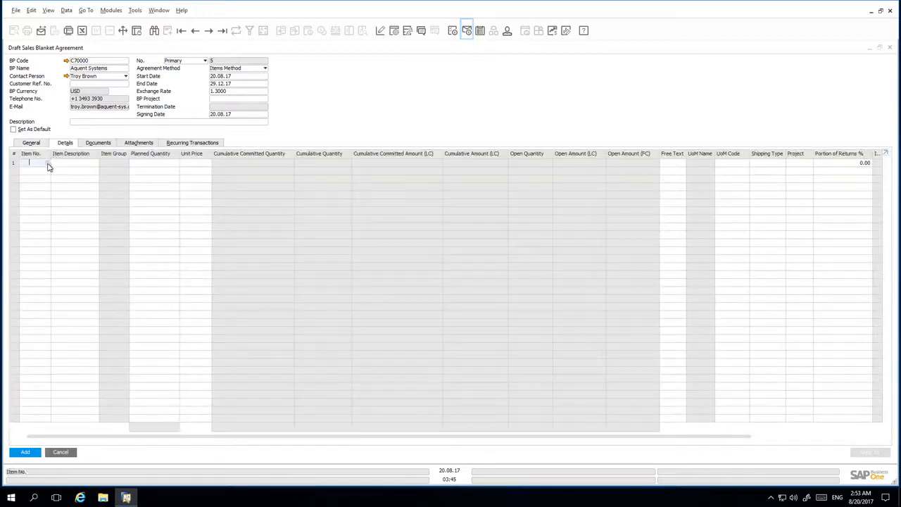
left_click(48, 163)
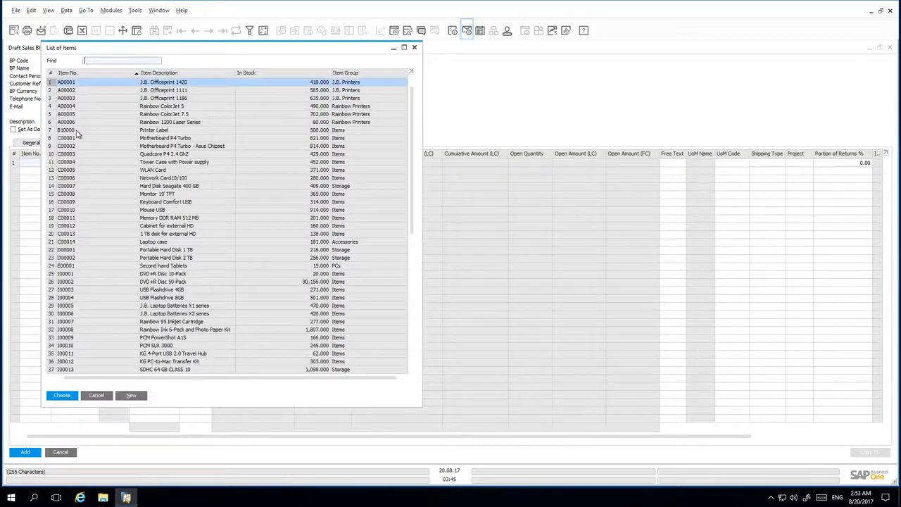
double_click(86, 107)
left_click(168, 164)
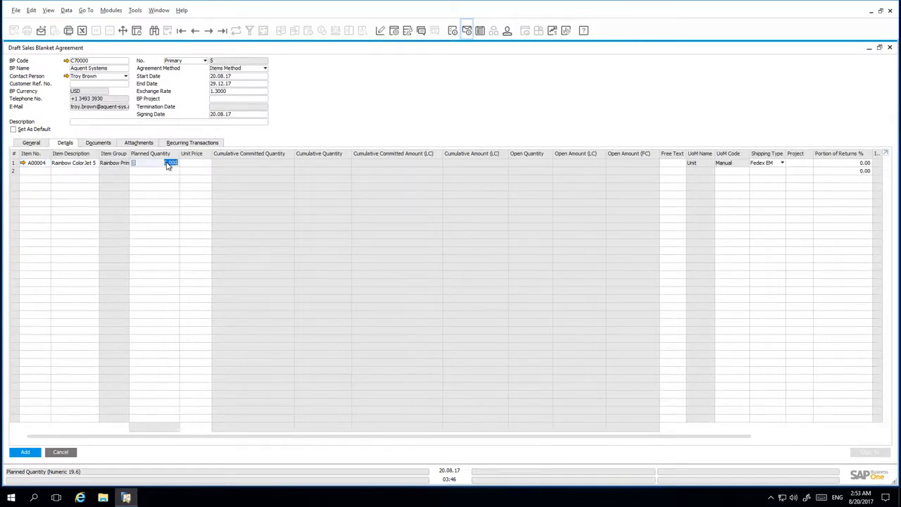
type("100")
key("Tab")
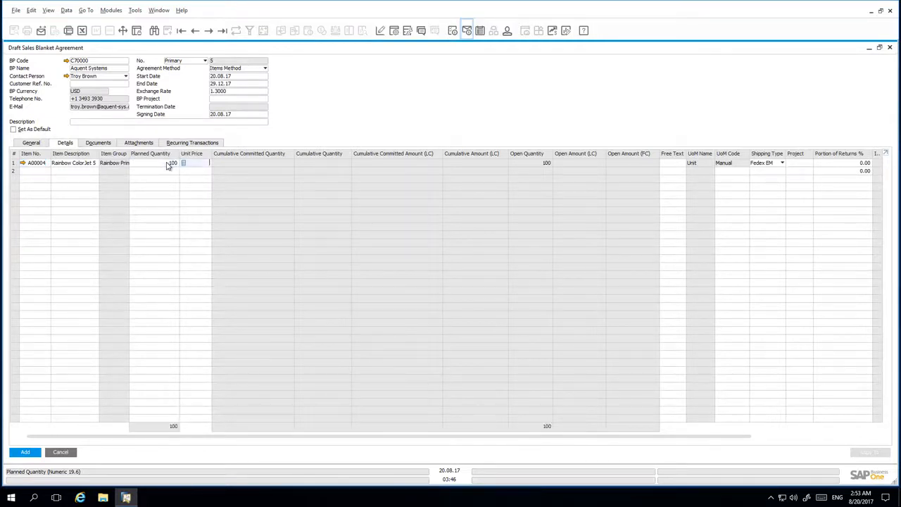
type("250")
key("Tab")
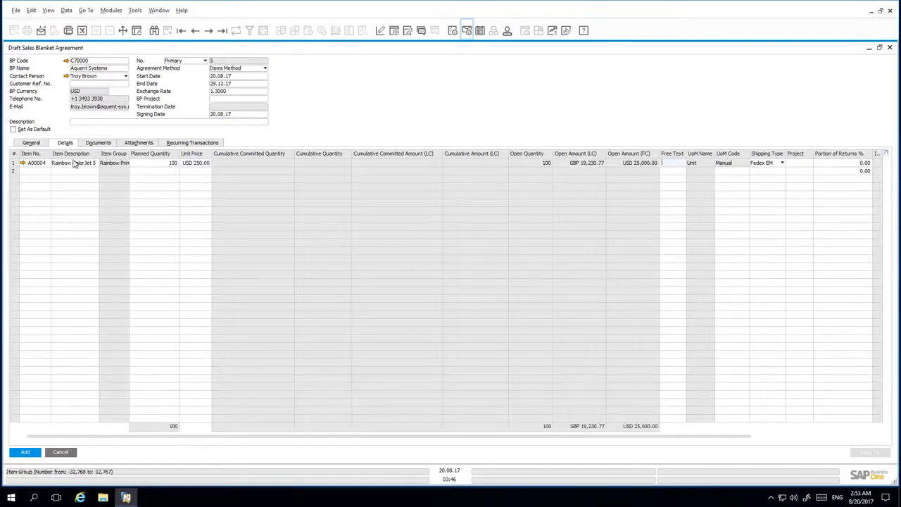
Step: Set the blanket agreement's status to Approved, then add the agreement and confirm
left_click(32, 144)
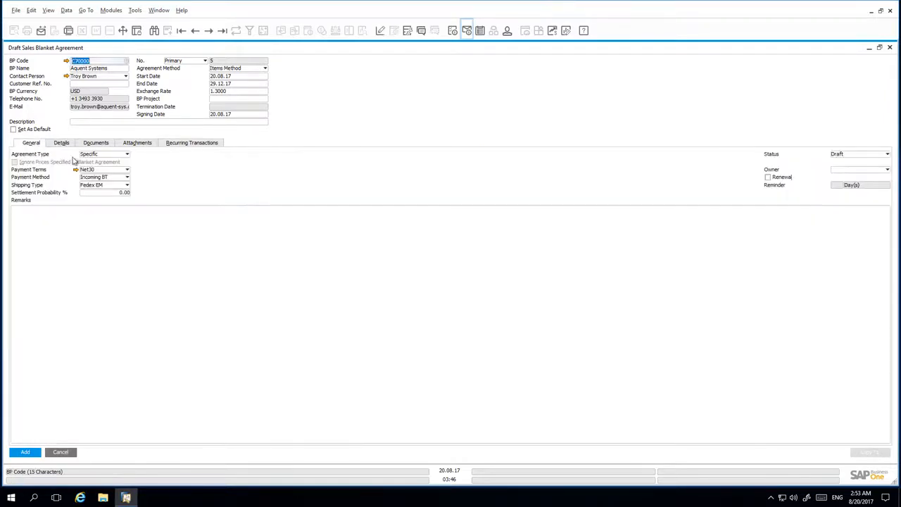
left_click(878, 154)
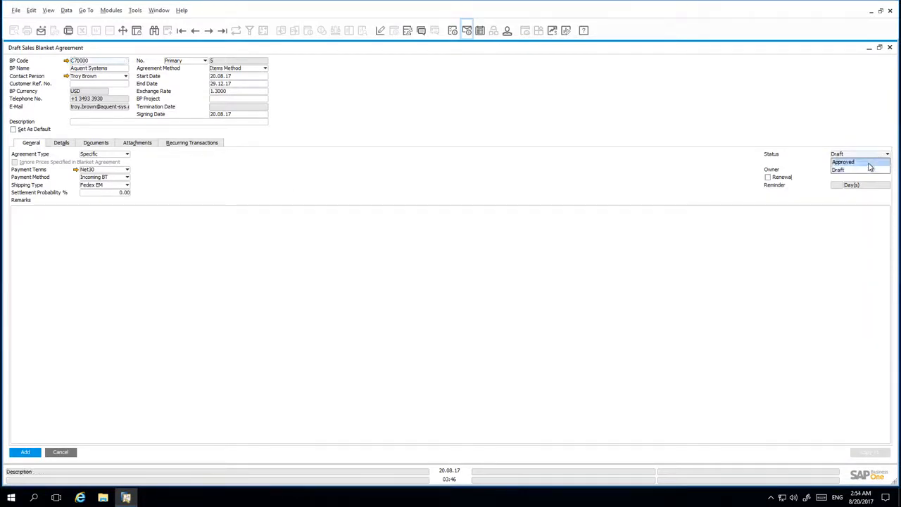
left_click(871, 162)
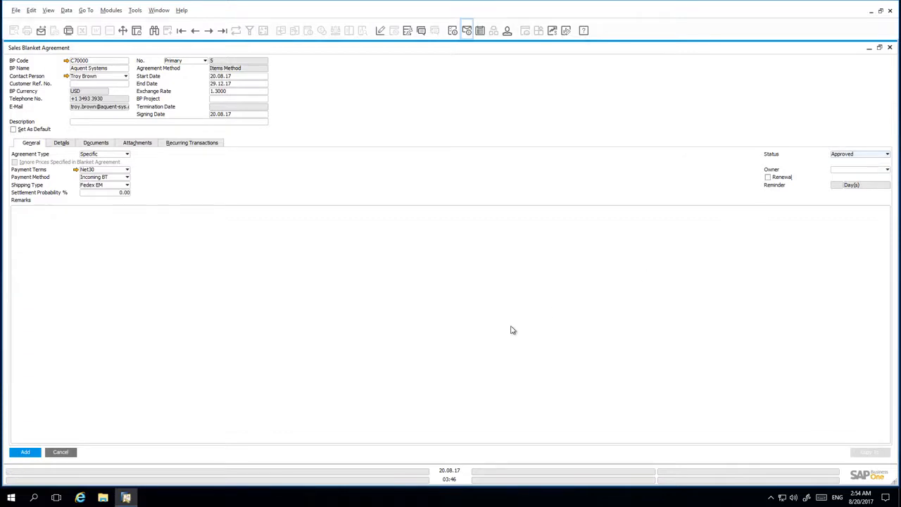
left_click(26, 452)
left_click(362, 272)
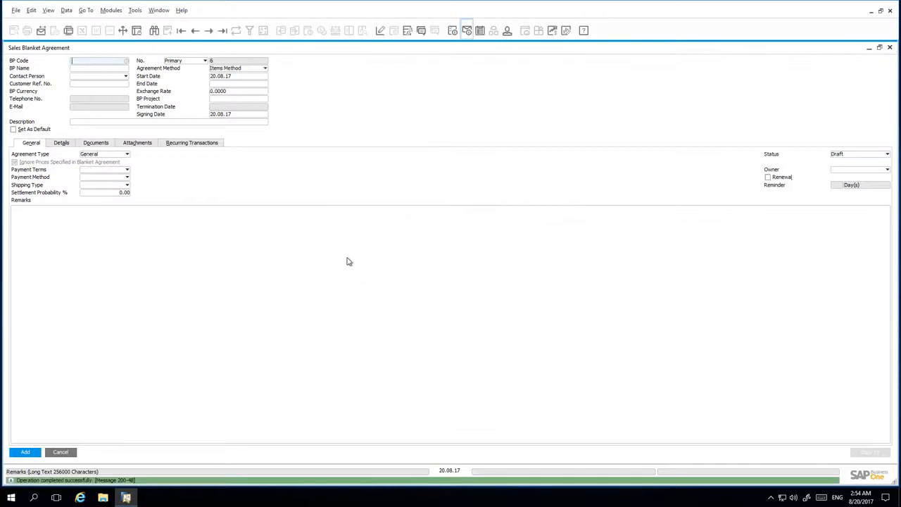
Step: Display the last saved blanket agreement and copy it to a sales order
left_click(222, 31)
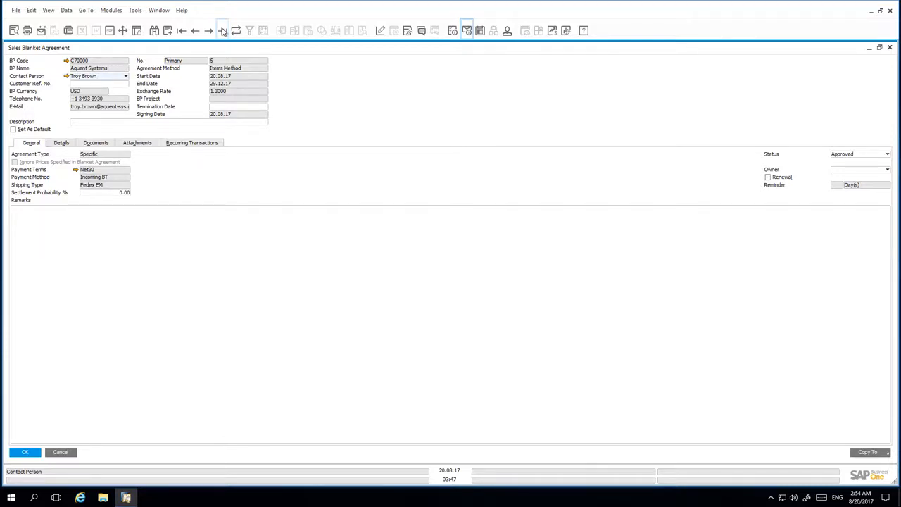
left_click(889, 455)
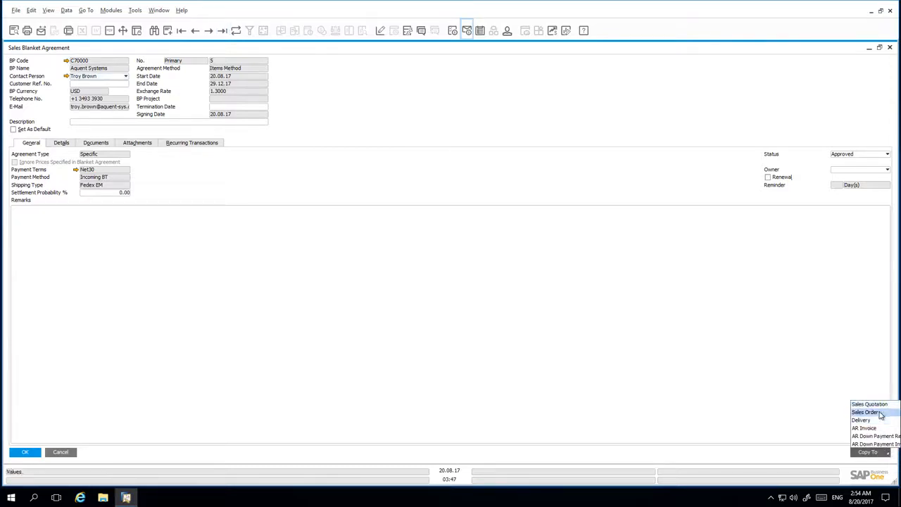
left_click(880, 414)
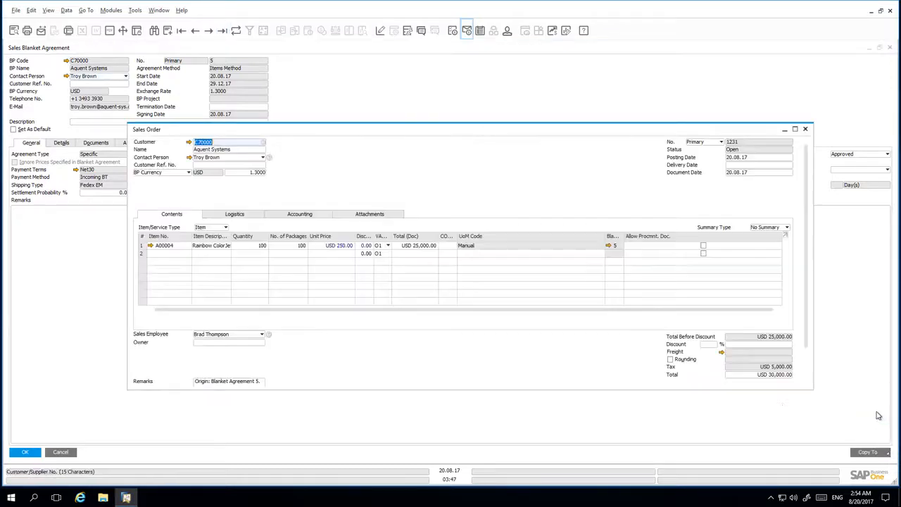
Step: Set the quantity of item A00004 in the sales order to 50
left_click(257, 246)
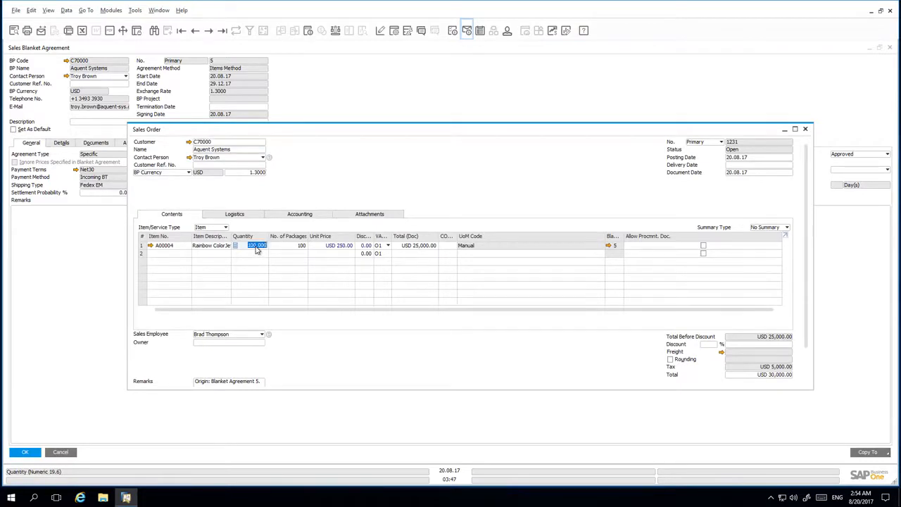
type("50")
key("Tab")
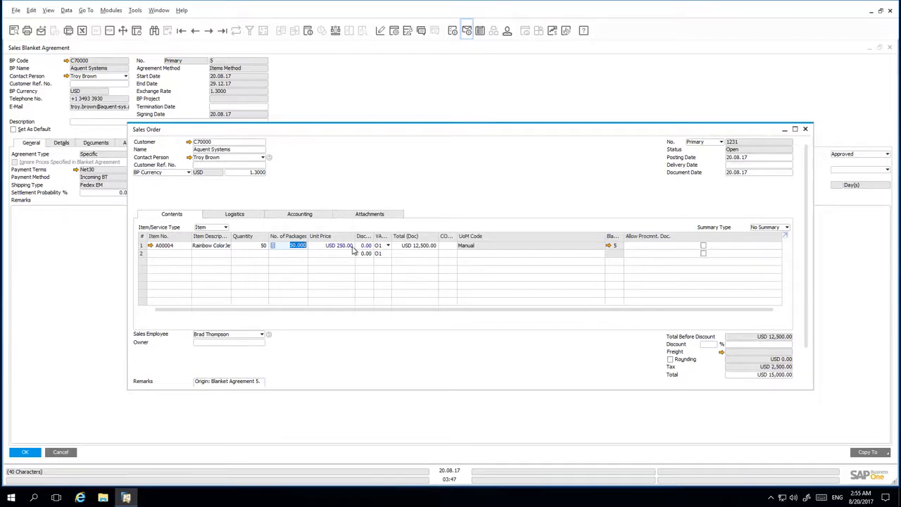
Step: Set the sales order's delivery date to 08.08.17, then add the order
left_click(741, 166)
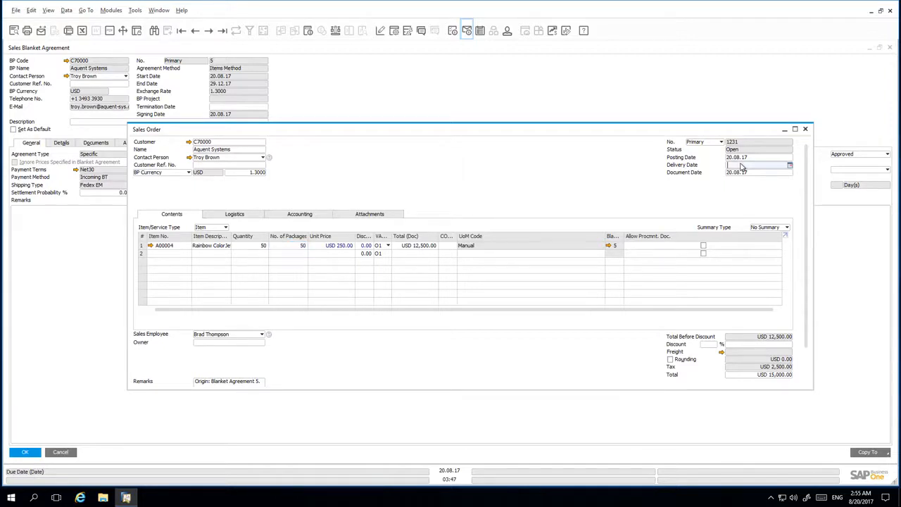
type("t")
key("Tab")
left_click(360, 272)
scroll(656, 361, "down", 2)
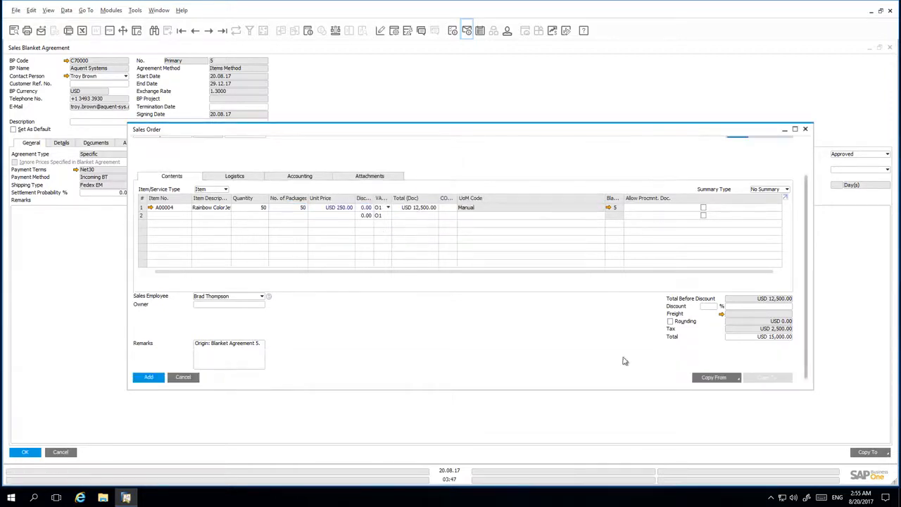
left_click(148, 378)
left_click(100, 313)
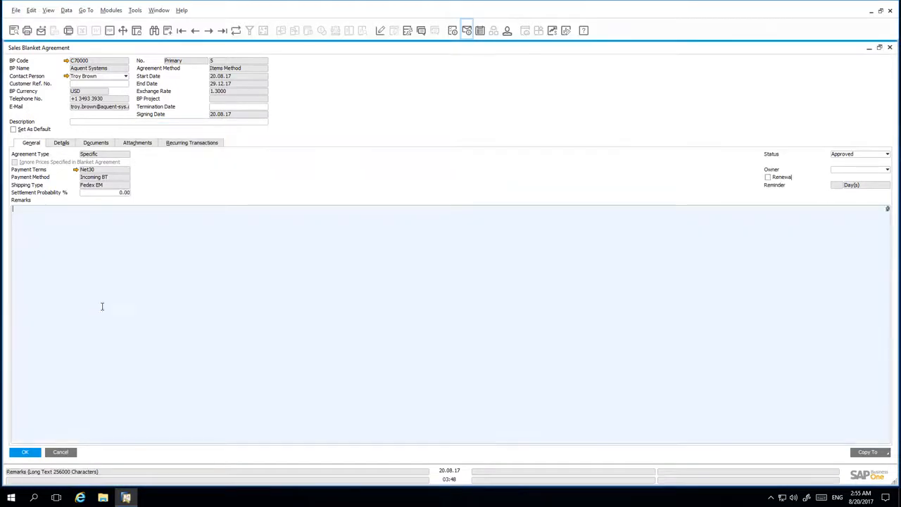
Step: Refresh the blanket agreement, review its item details and display its relationship map
left_click(238, 31)
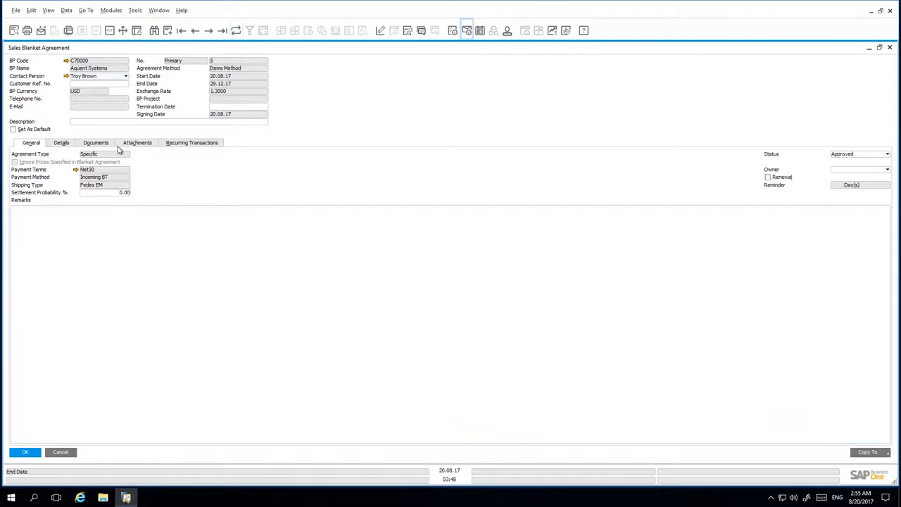
left_click(62, 143)
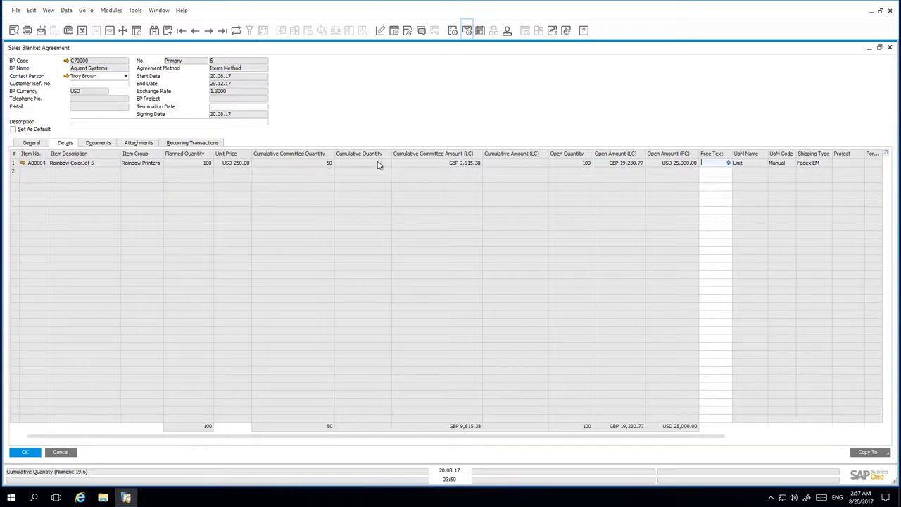
right_click(374, 132)
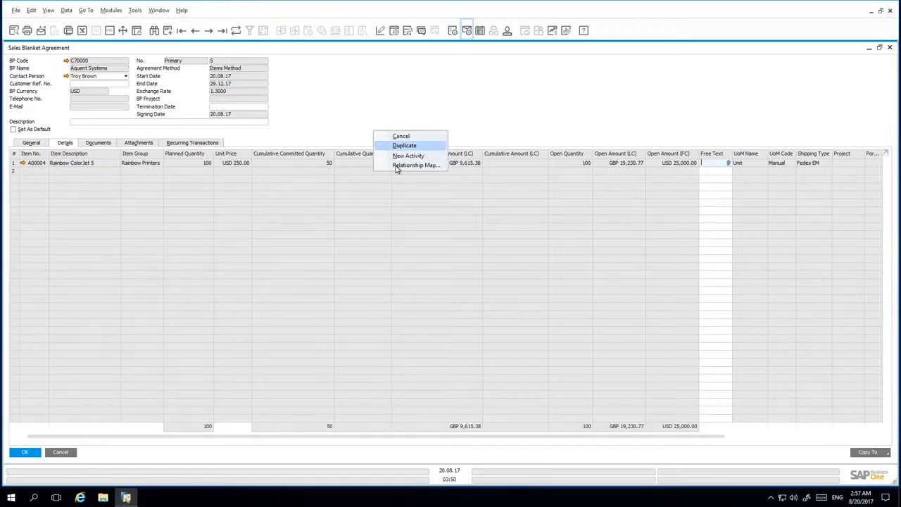
left_click(396, 166)
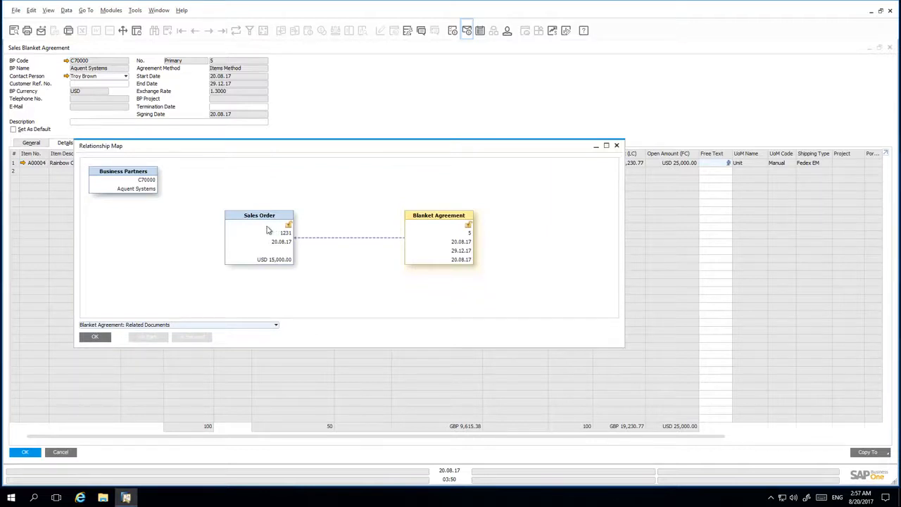
Step: Open the related sales order from the relationship map and copy it to an AR invoice, continuing despite the exceeded credit limit
double_click(268, 230)
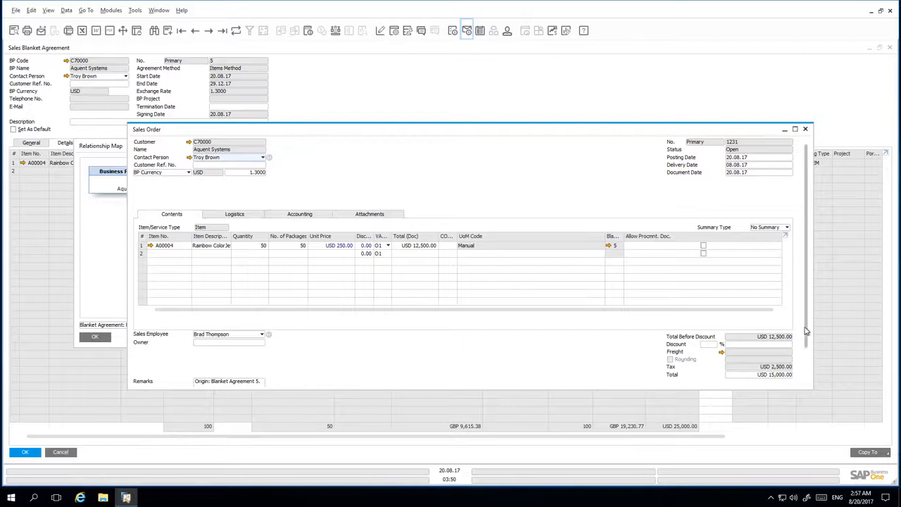
scroll(807, 318, "down", 2)
left_click(780, 379)
left_click(769, 396)
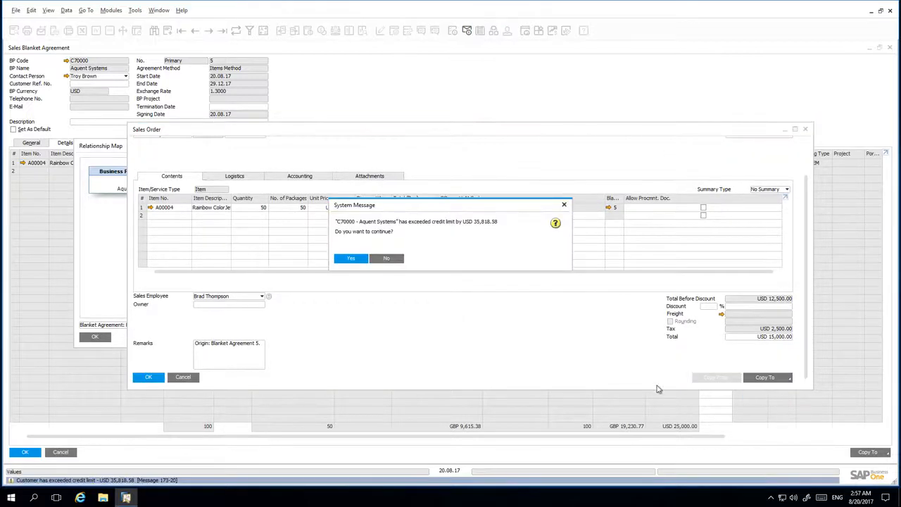
left_click(363, 259)
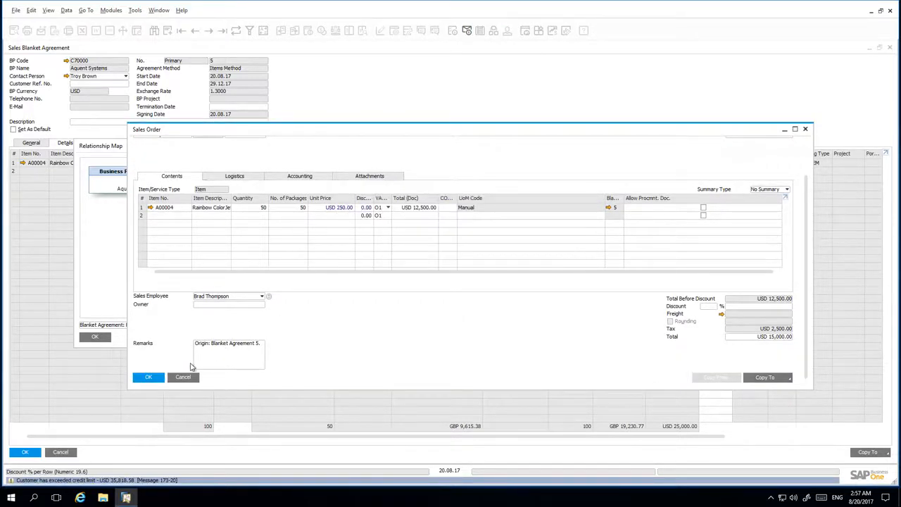
Step: Add the AR invoice based on the sales order, confirm it, and close the invoice form
key("Return")
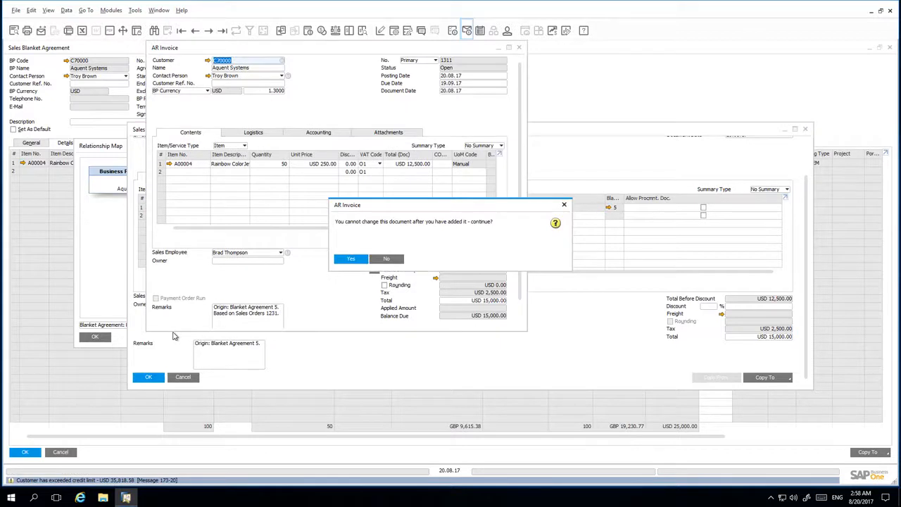
key("Return")
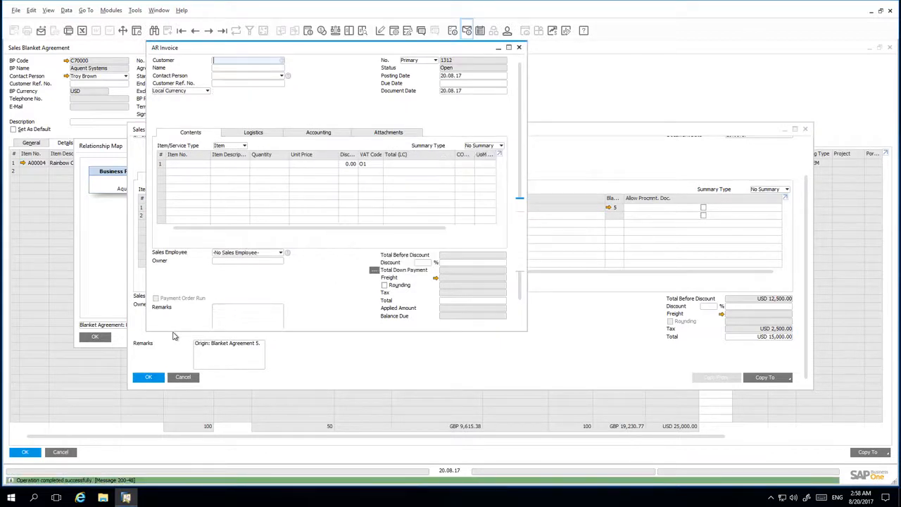
left_click(519, 47)
Step: Close the sales order and the relationship map, then refresh the blanket agreement to check its item quantities
left_click(152, 377)
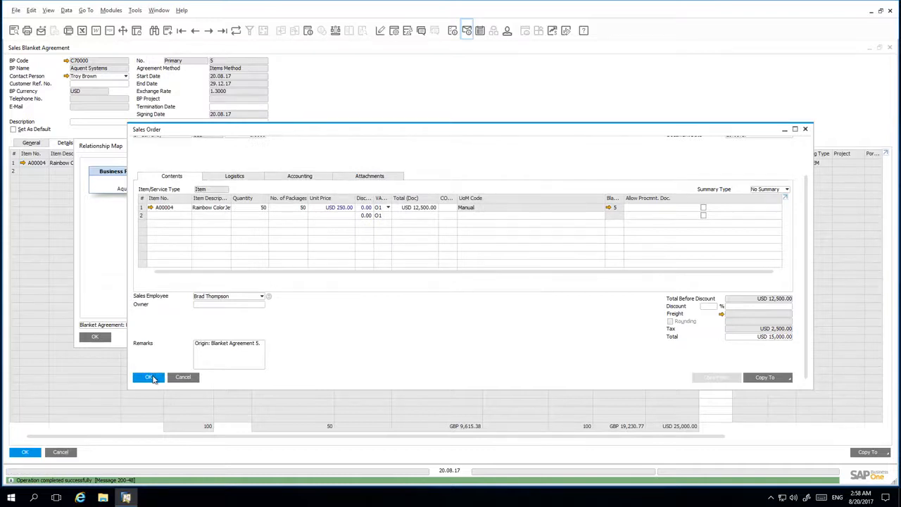
left_click(99, 338)
left_click(237, 30)
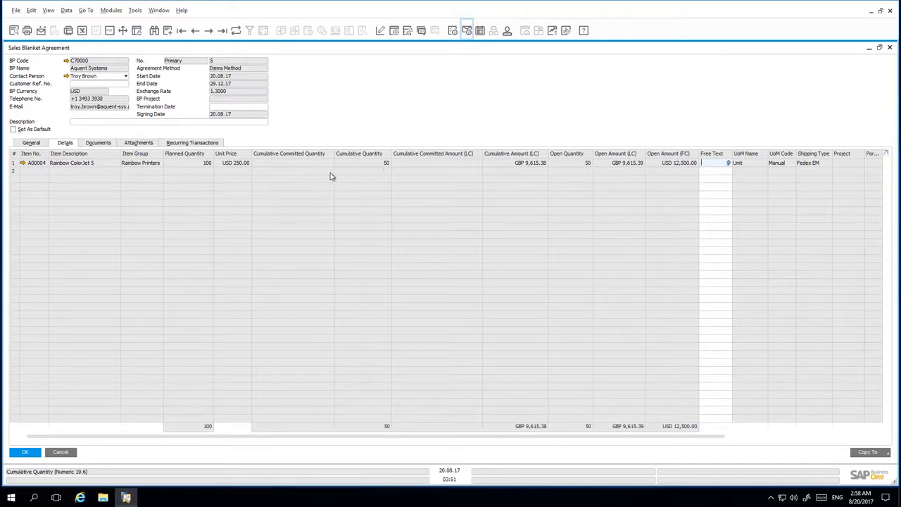
Step: Set the blanket agreement's status to On Hold and update the agreement
left_click(32, 143)
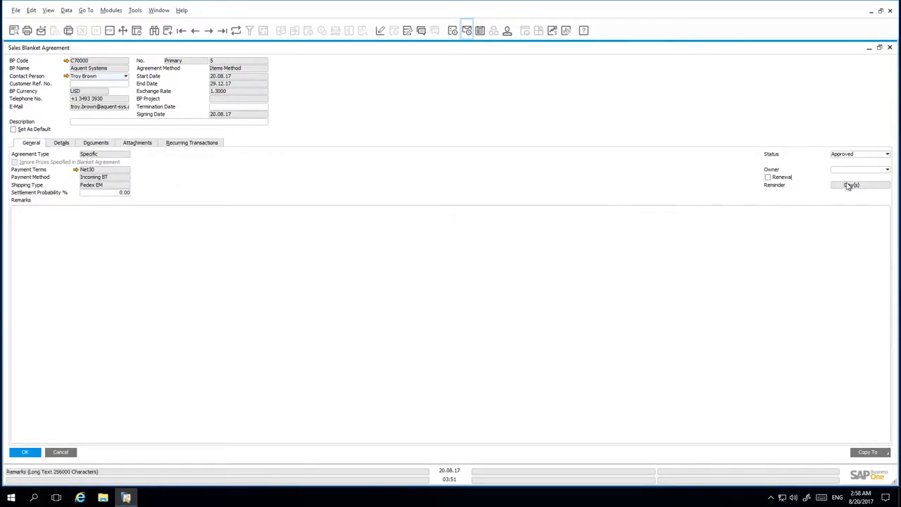
left_click(871, 155)
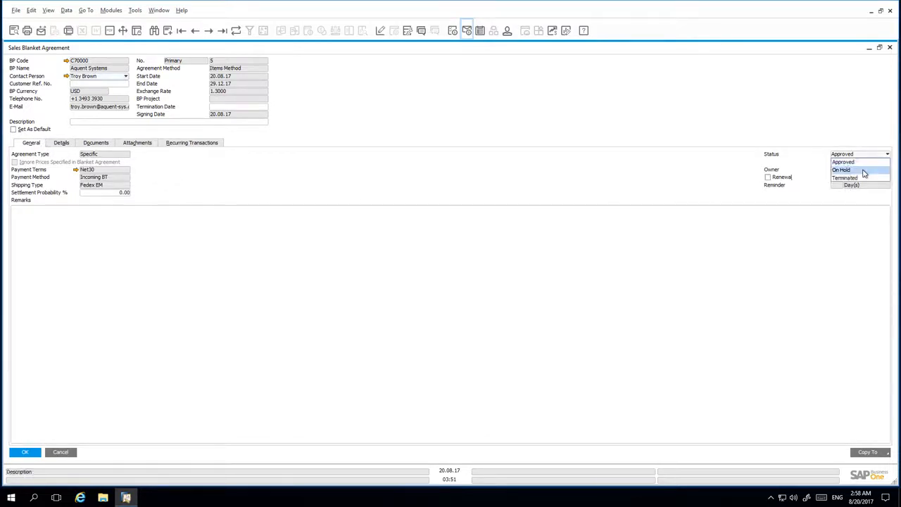
left_click(864, 173)
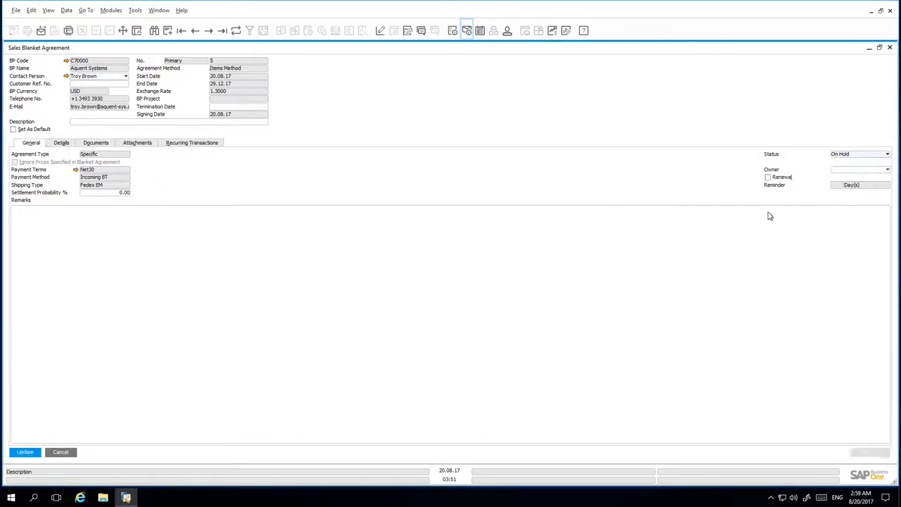
left_click(25, 452)
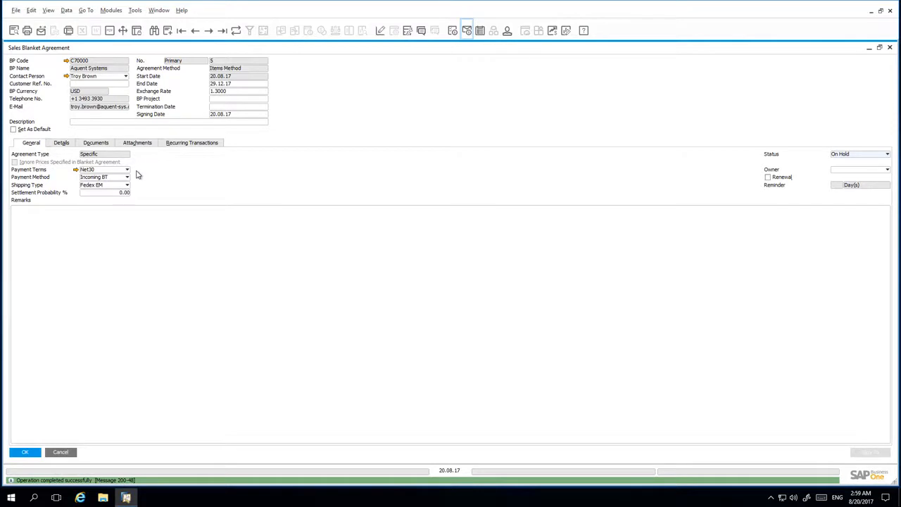
Step: Review the agreement's item details and set its exchange rate to 1.2
left_click(61, 143)
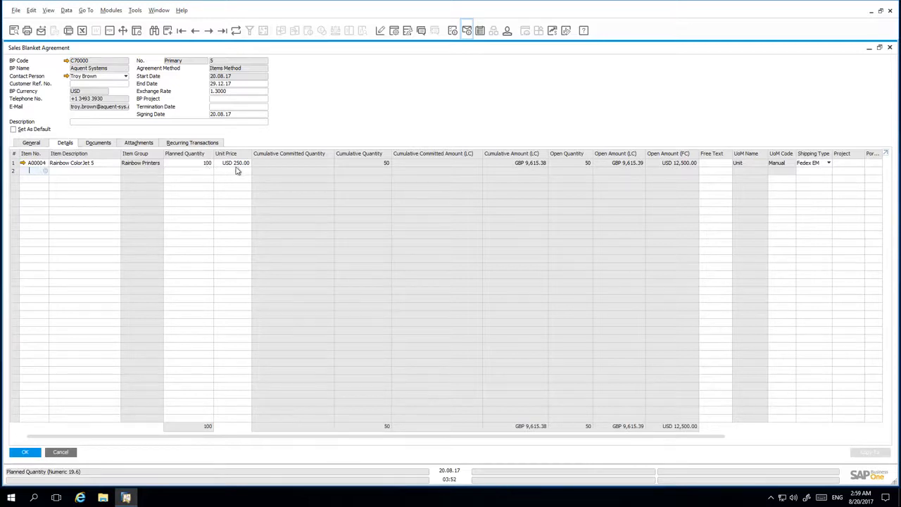
left_click(232, 91)
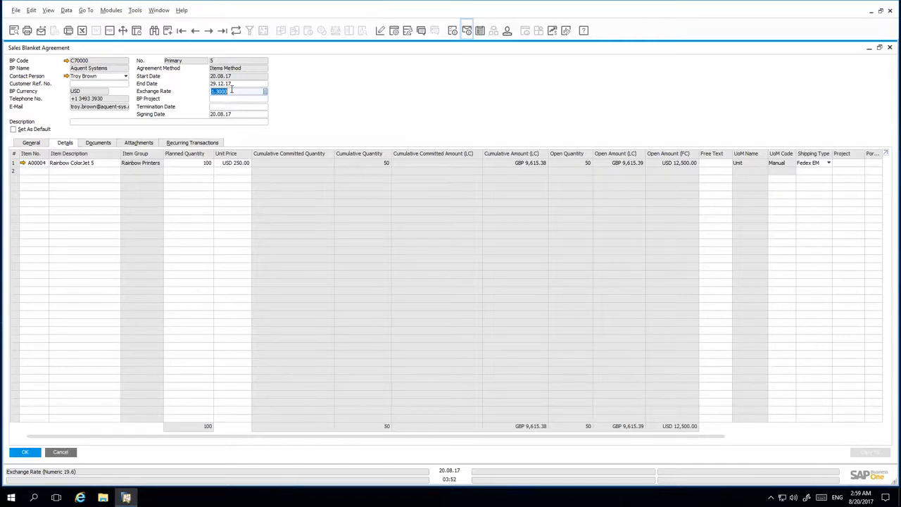
type("1.2")
Step: Set item A00004's planned quantity to 150 and unit price to 225, then update the agreement
left_click(196, 164)
type("150")
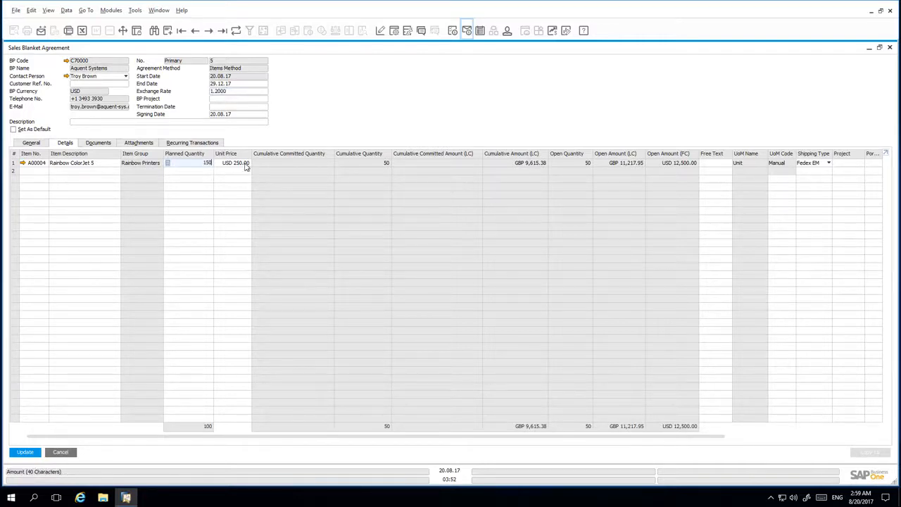
left_click(248, 164)
type("225")
key("Tab")
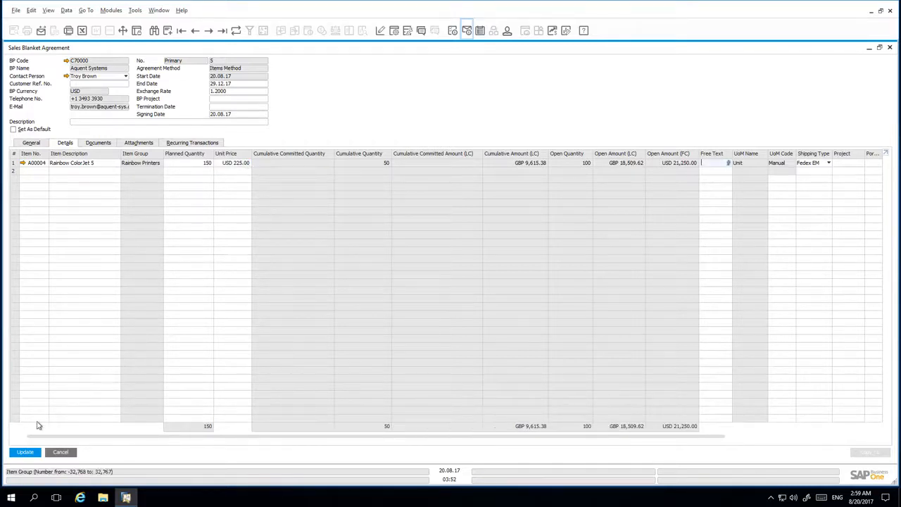
left_click(26, 455)
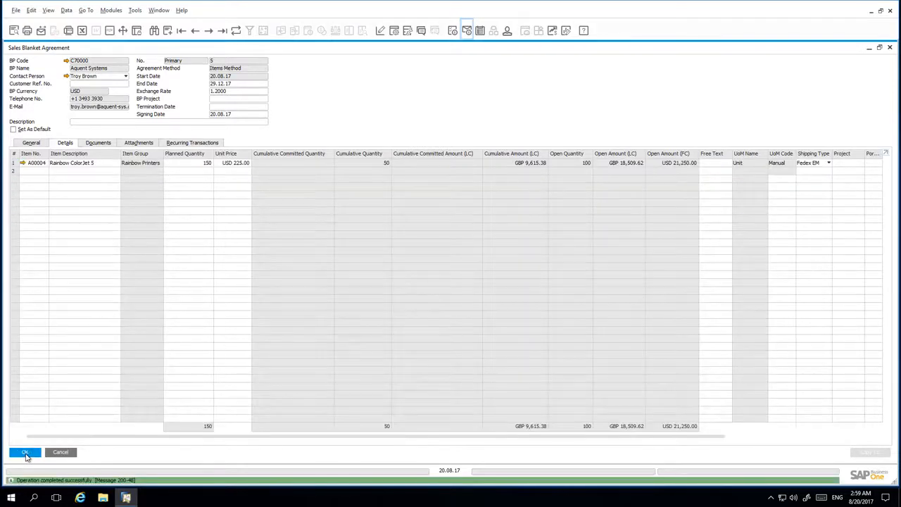
Step: Set the agreement's status back to Approved and update it, continuing without a default blanket agreement for the business partner
left_click(35, 144)
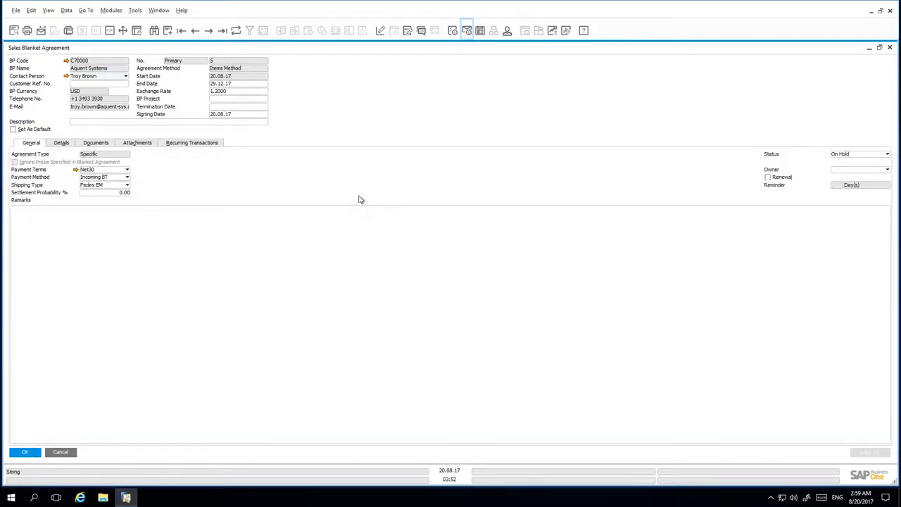
left_click(859, 157)
left_click(856, 163)
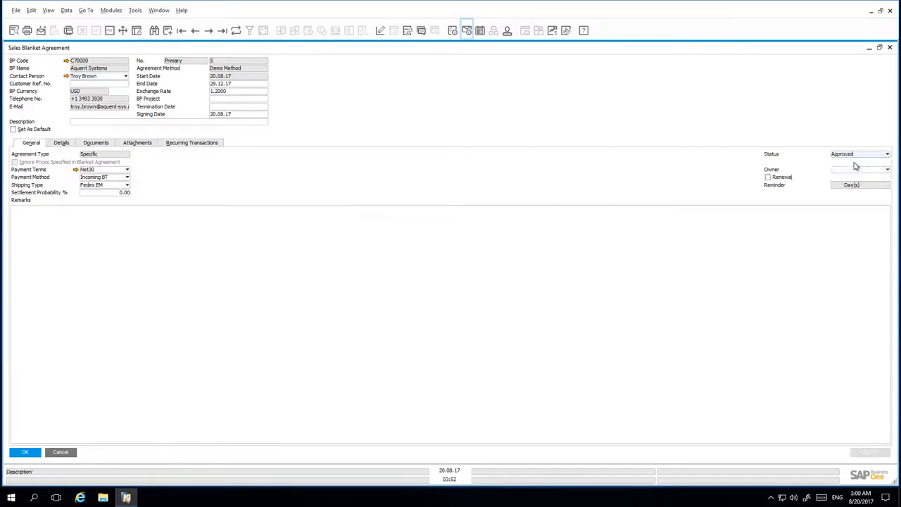
key("Return")
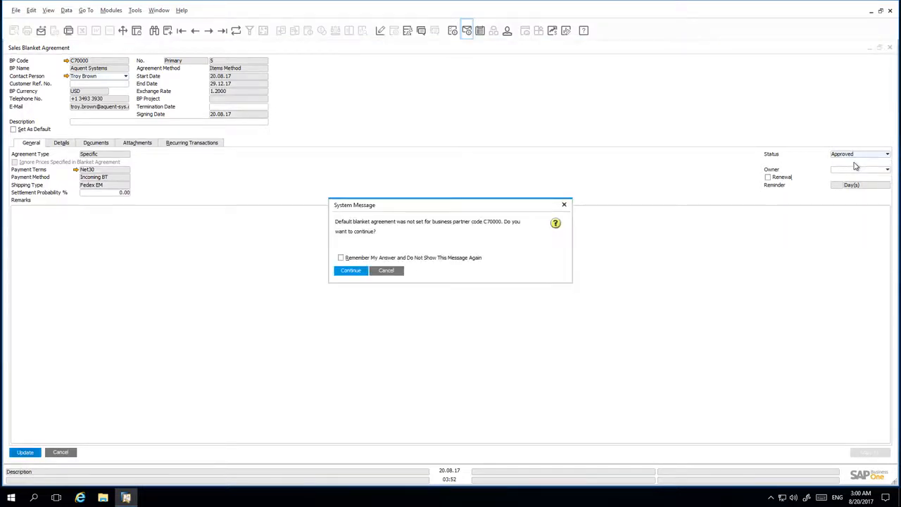
key("Return")
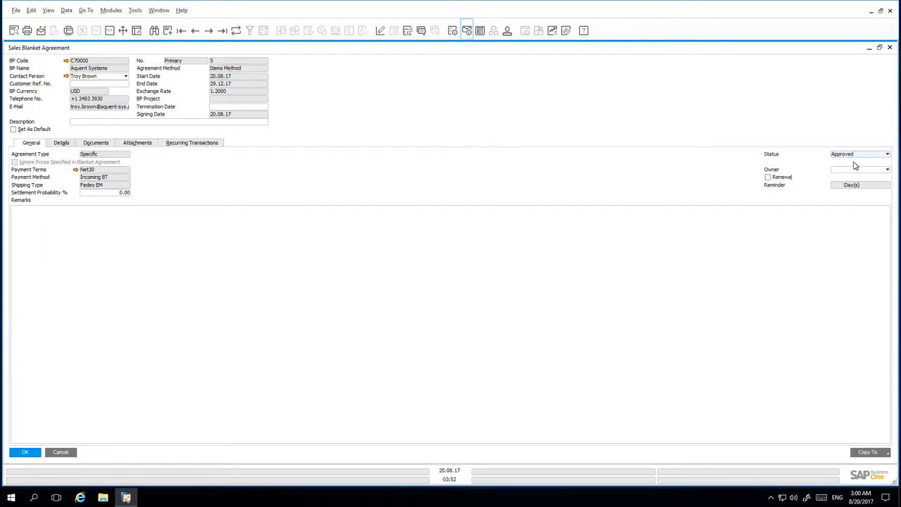
Step: Copy the blanket agreement to an AR invoice, add and confirm the invoice, then close its form
left_click(880, 451)
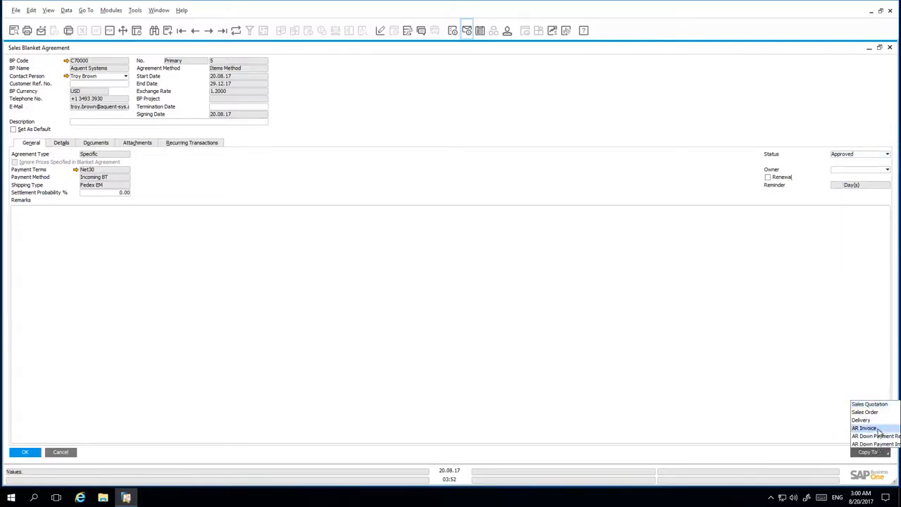
left_click(877, 429)
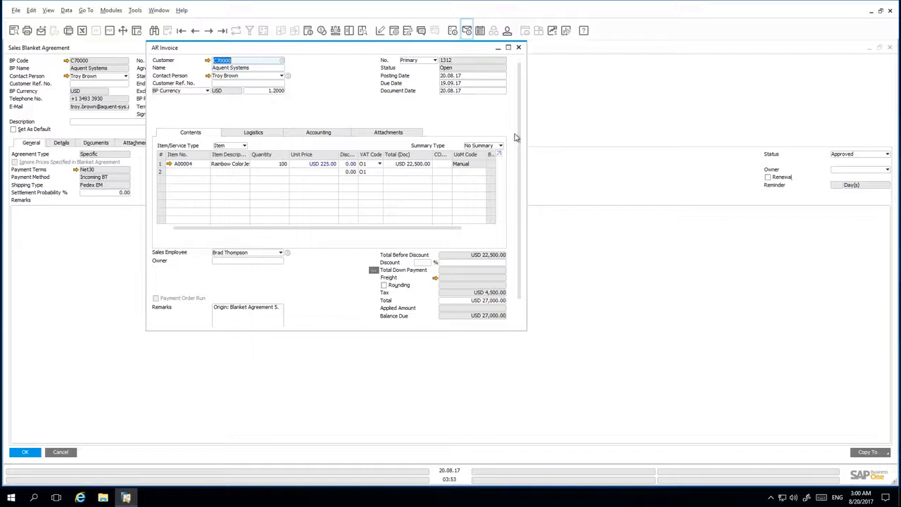
left_click_drag(518, 160, 523, 302)
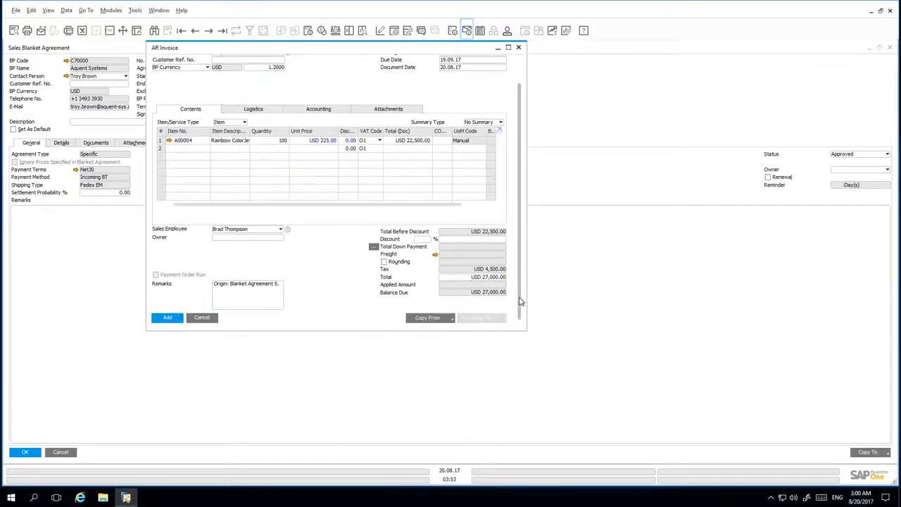
left_click(175, 317)
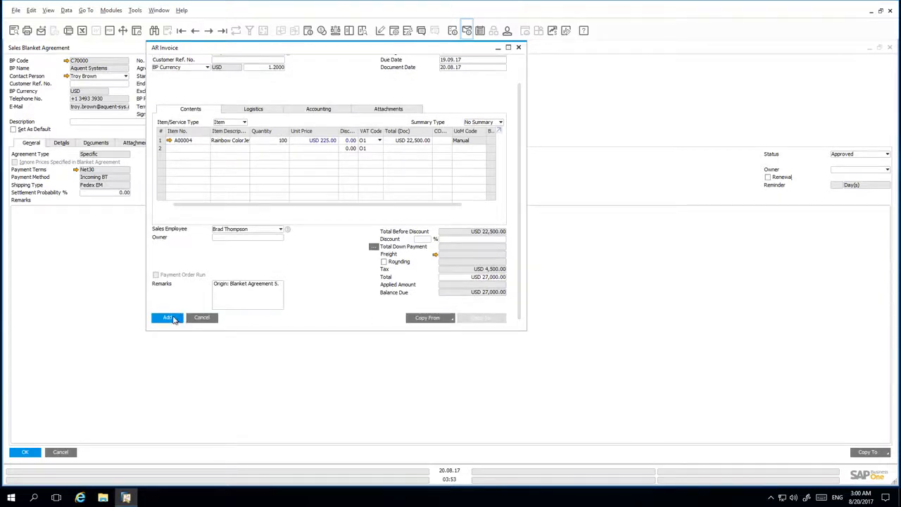
left_click(353, 258)
left_click(355, 259)
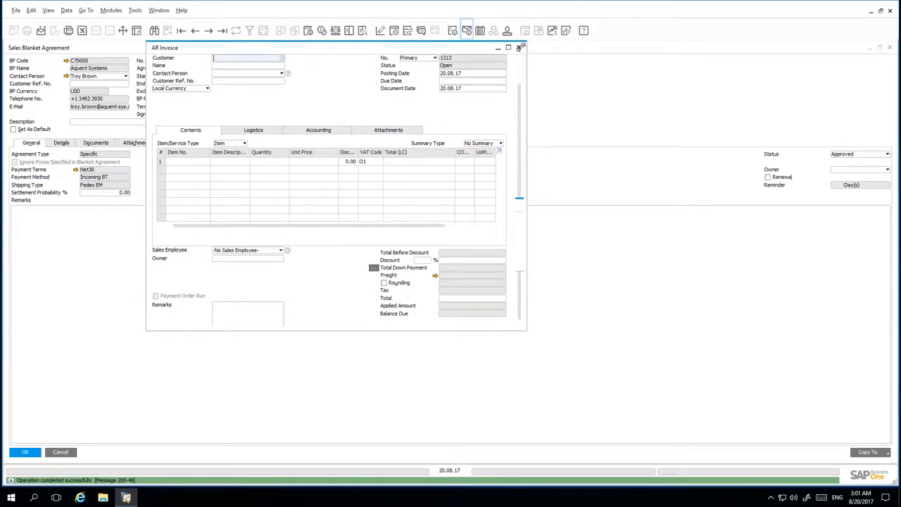
left_click(520, 47)
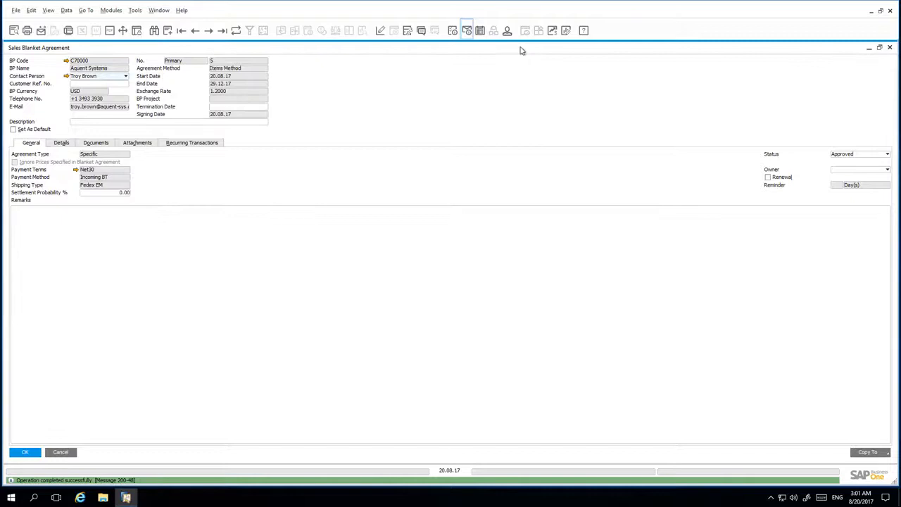
Step: Refresh the agreement, check the updated item quantities and amounts, and display the relationship map with all related documents
left_click(237, 32)
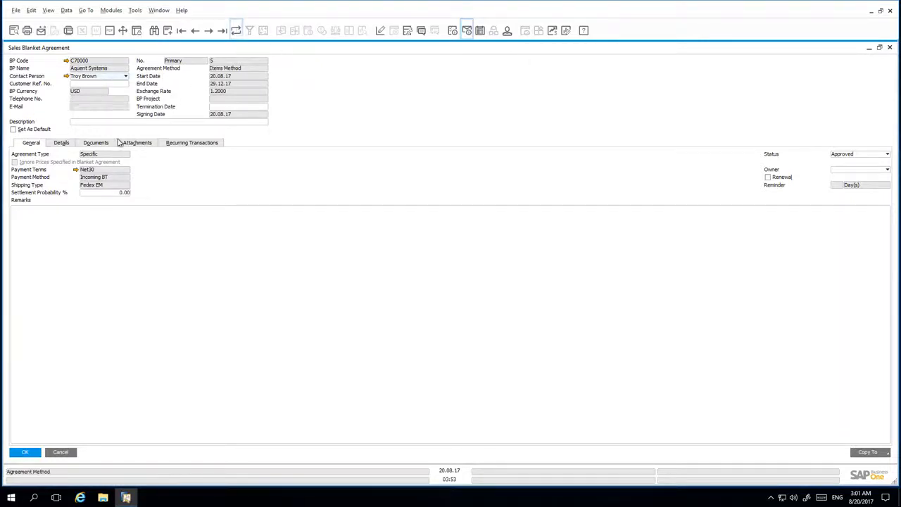
left_click(62, 144)
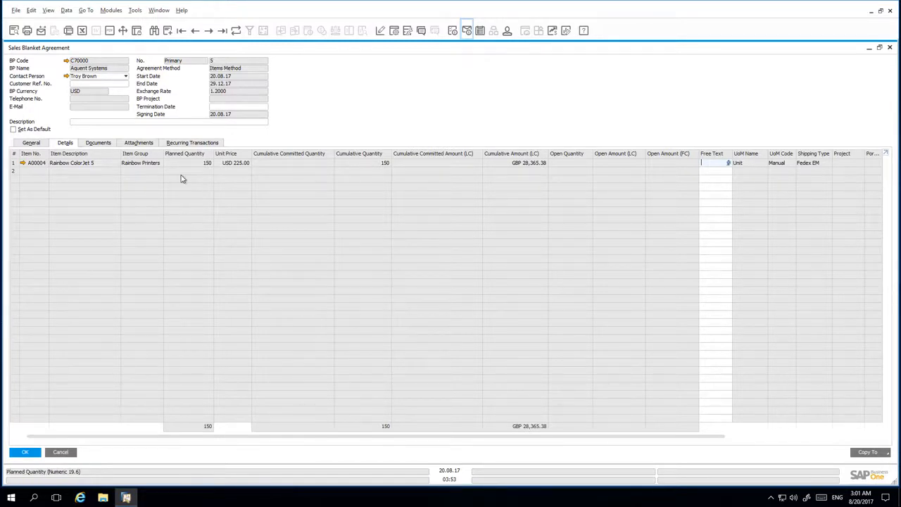
right_click(314, 112)
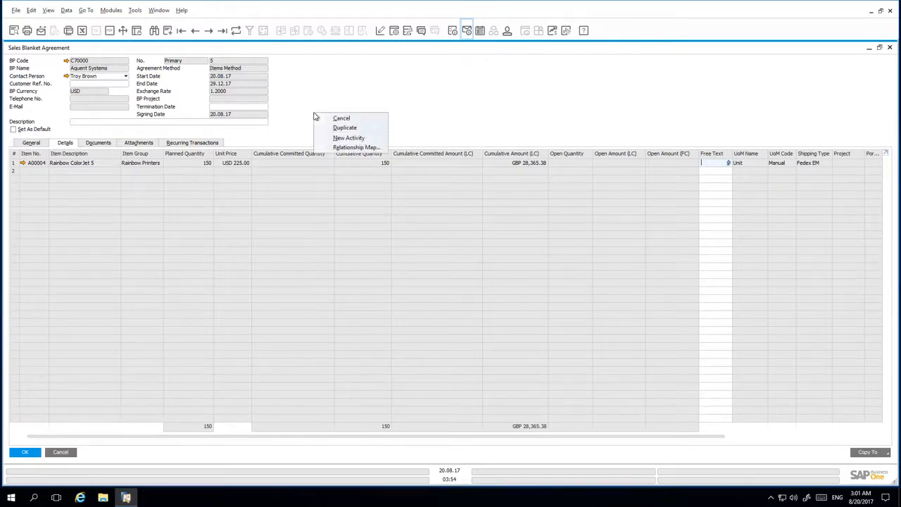
left_click(347, 148)
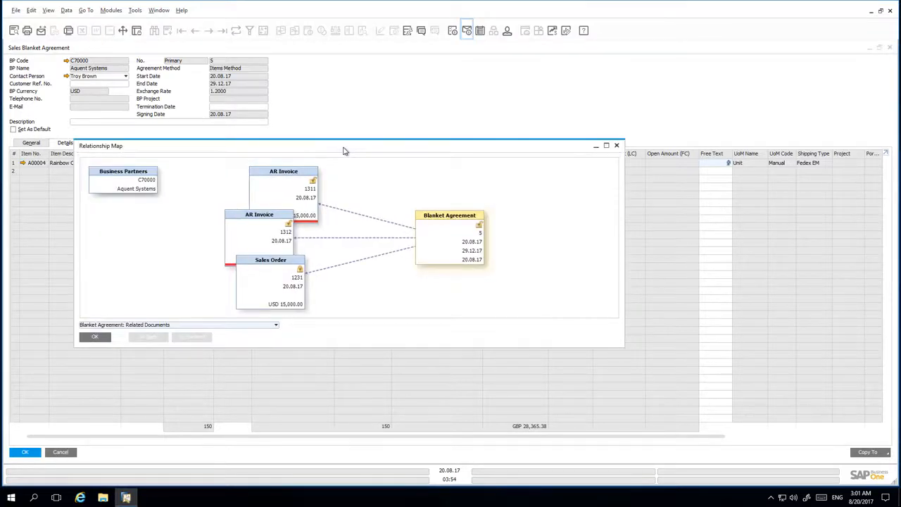